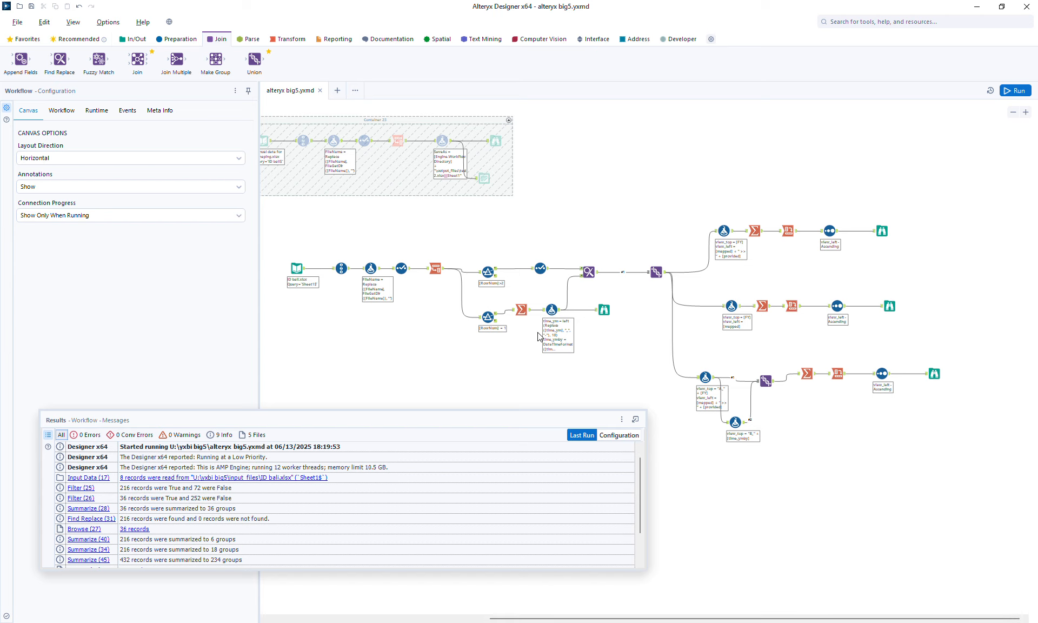
# - Inspect the output of the Find Replace tool and the Browse data of the uppermost branch
pyautogui.click(594, 274)
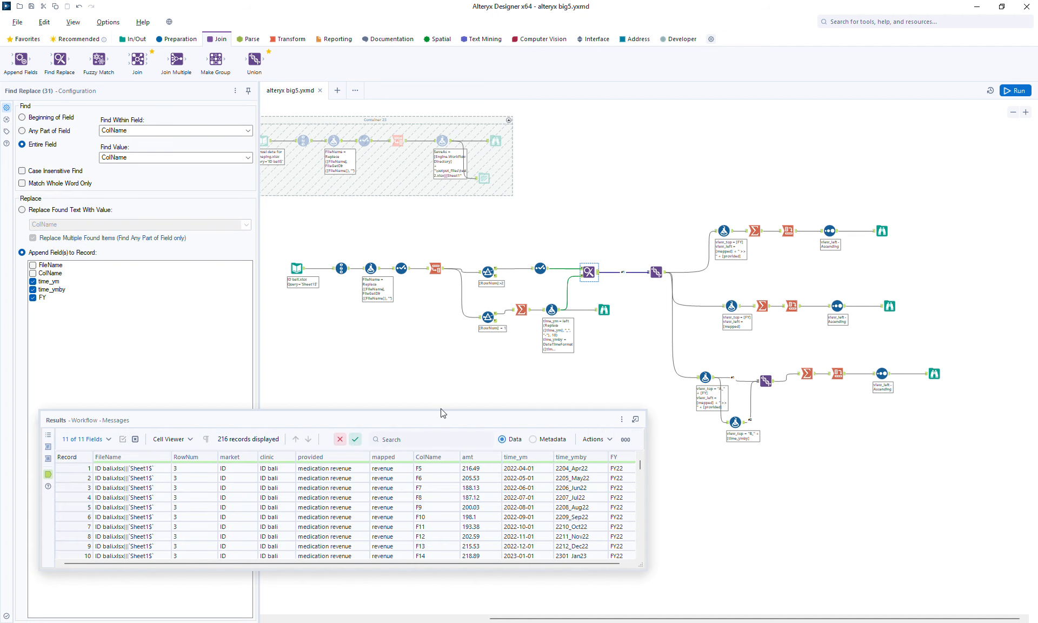
pyautogui.moveTo(441, 410); pyautogui.dragTo(446, 369)
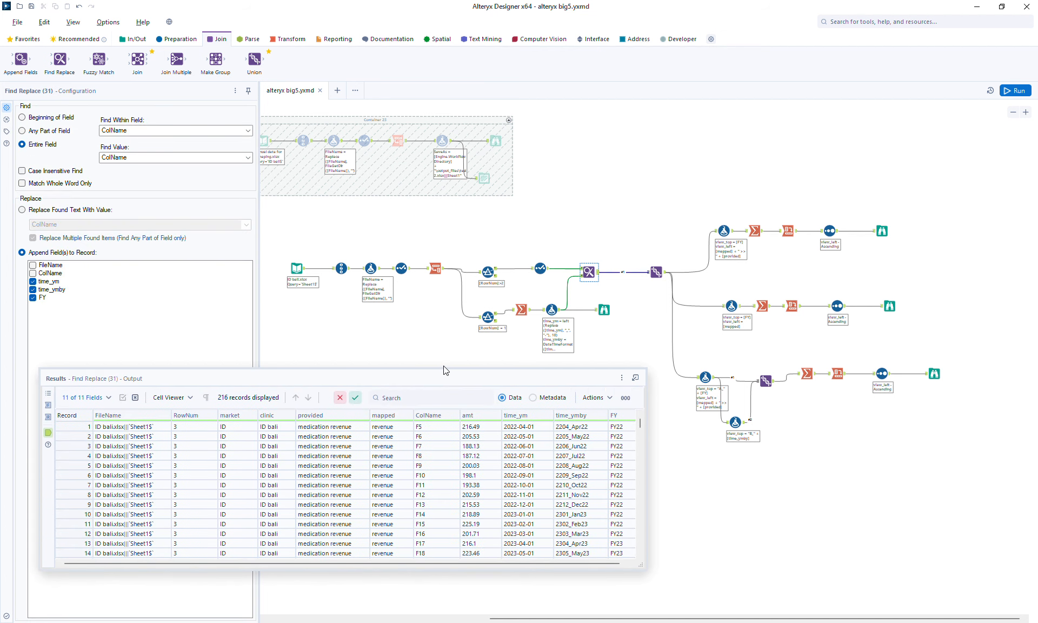
pyautogui.click(880, 231)
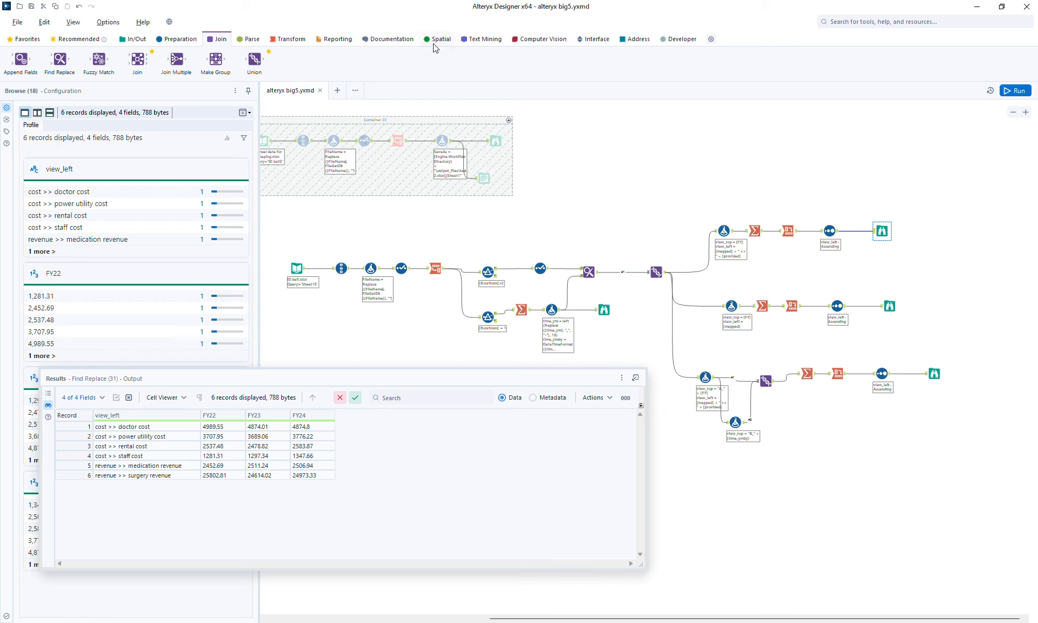
# - Add a Cross Tab tool to the Find Replace output and group its data by provided and mapped
pyautogui.click(290, 40)
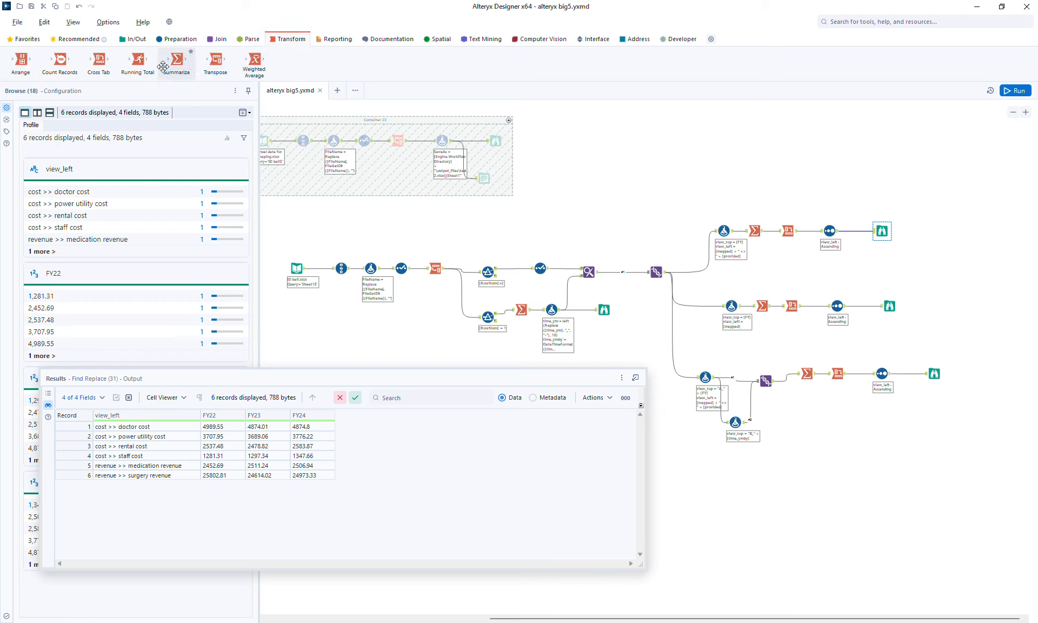
pyautogui.moveTo(100, 61); pyautogui.dragTo(623, 226)
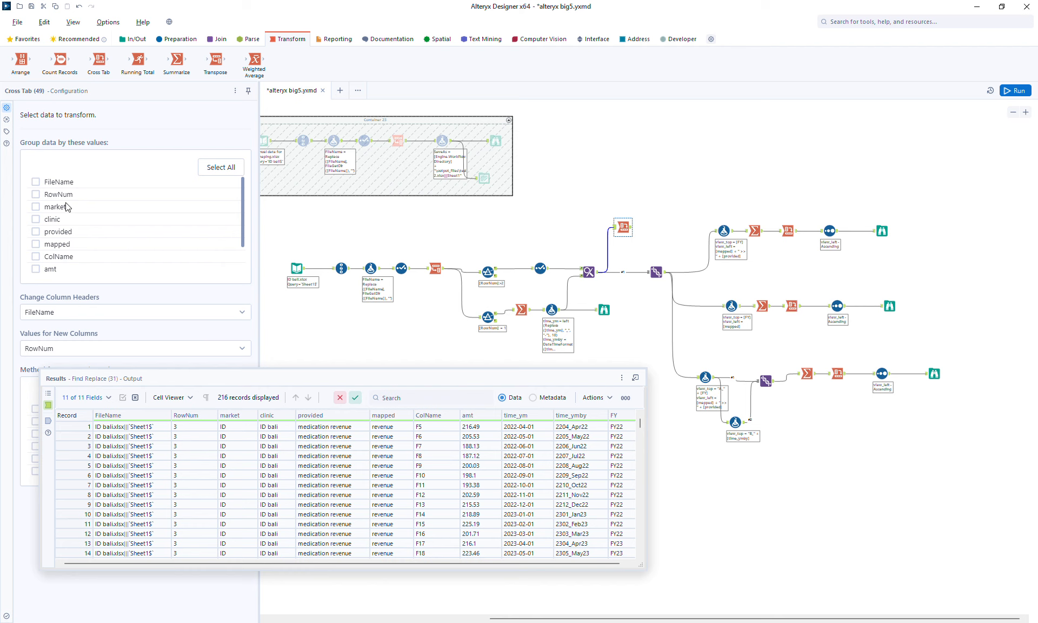
pyautogui.click(67, 246)
pyautogui.click(67, 232)
# - Configure the new Cross Tab with FY as column headers, amt as values and Sum as the aggregation method
pyautogui.click(97, 313)
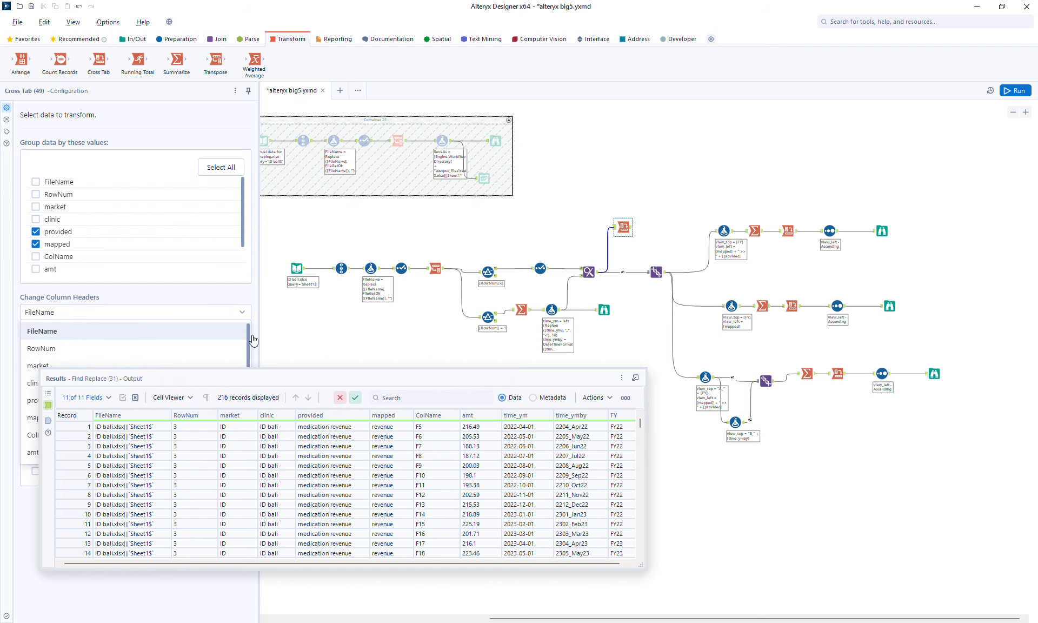
pyautogui.moveTo(269, 382); pyautogui.dragTo(338, 383)
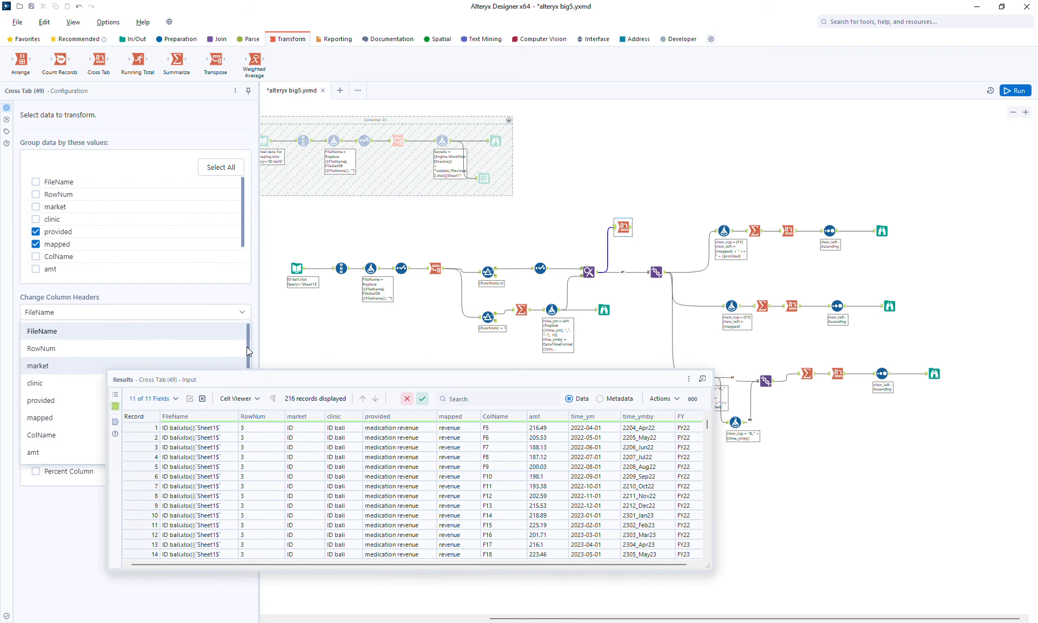
pyautogui.scroll(-1, 246, 346)
pyautogui.click(59, 457)
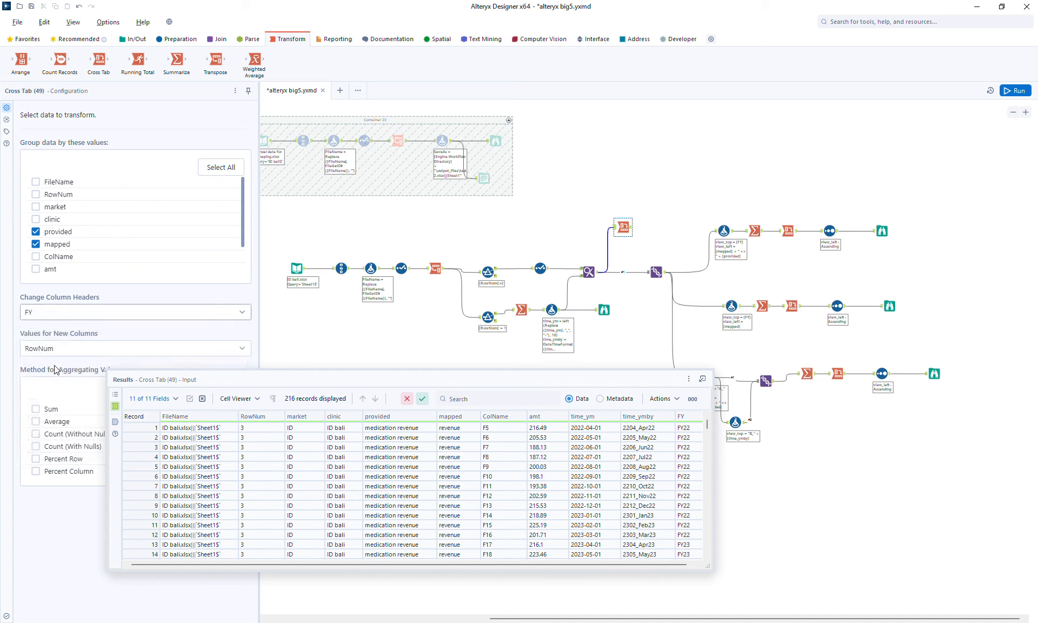
pyautogui.click(55, 348)
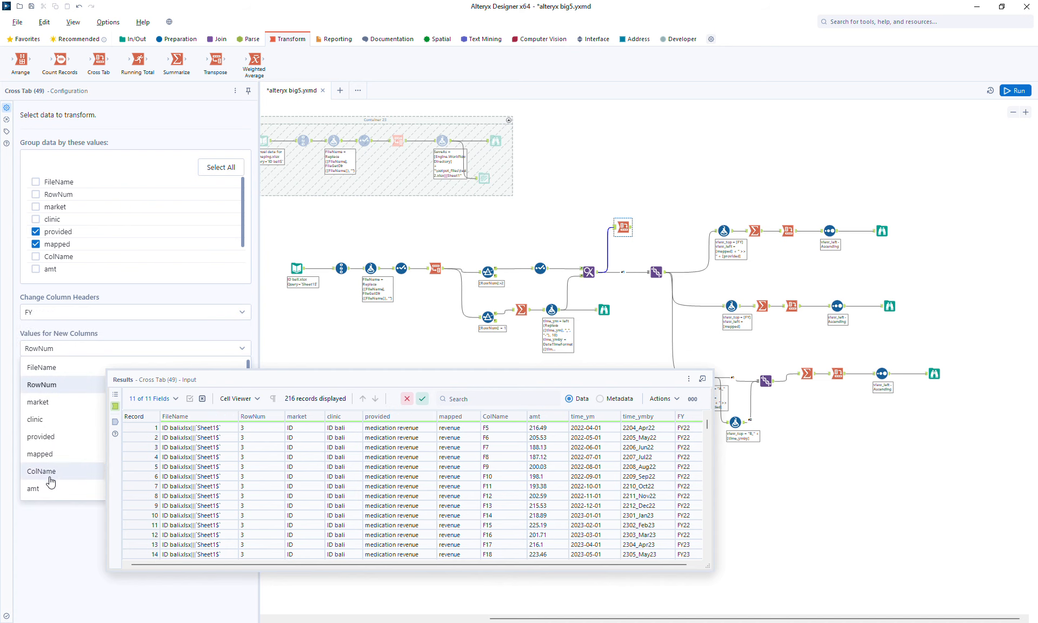
pyautogui.click(51, 489)
pyautogui.click(52, 413)
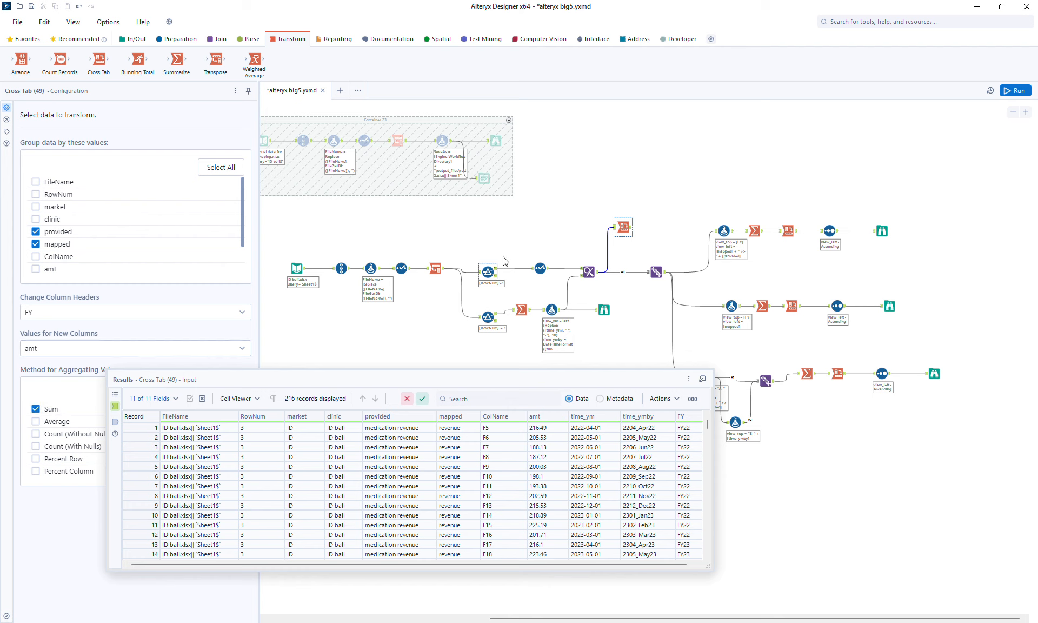
# - Run the workflow and compare the new Cross Tab's output with the uppermost branch's Browse data
pyautogui.click(1015, 91)
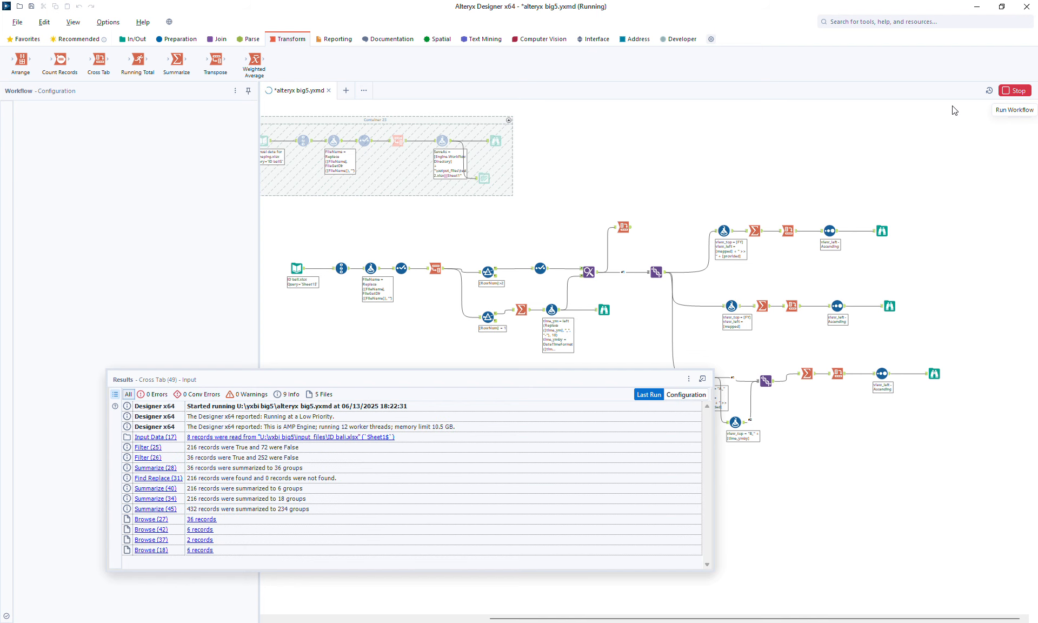
pyautogui.click(630, 230)
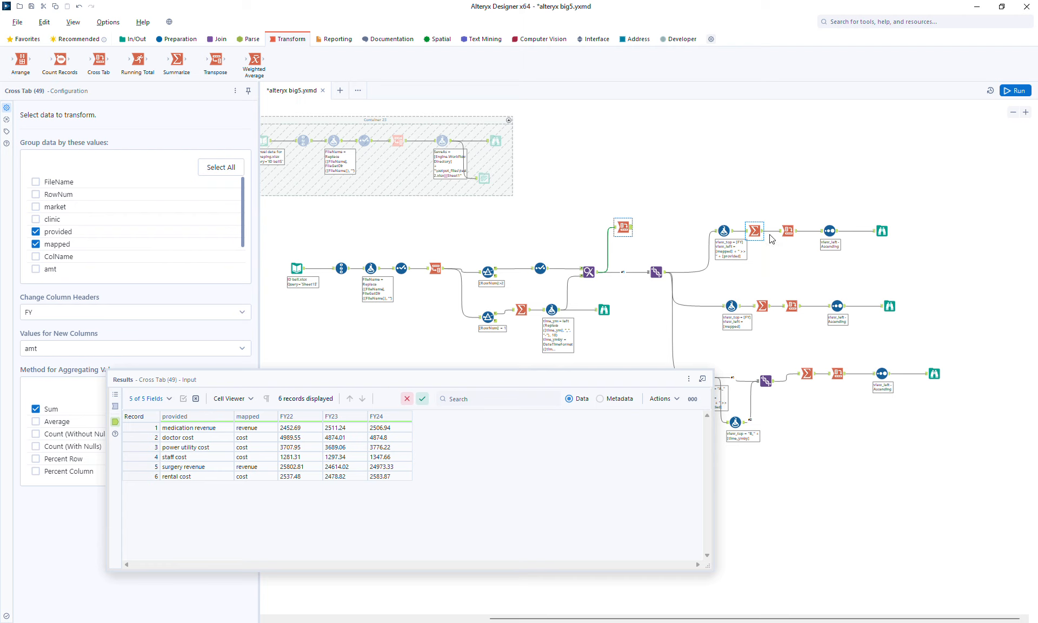
pyautogui.click(882, 232)
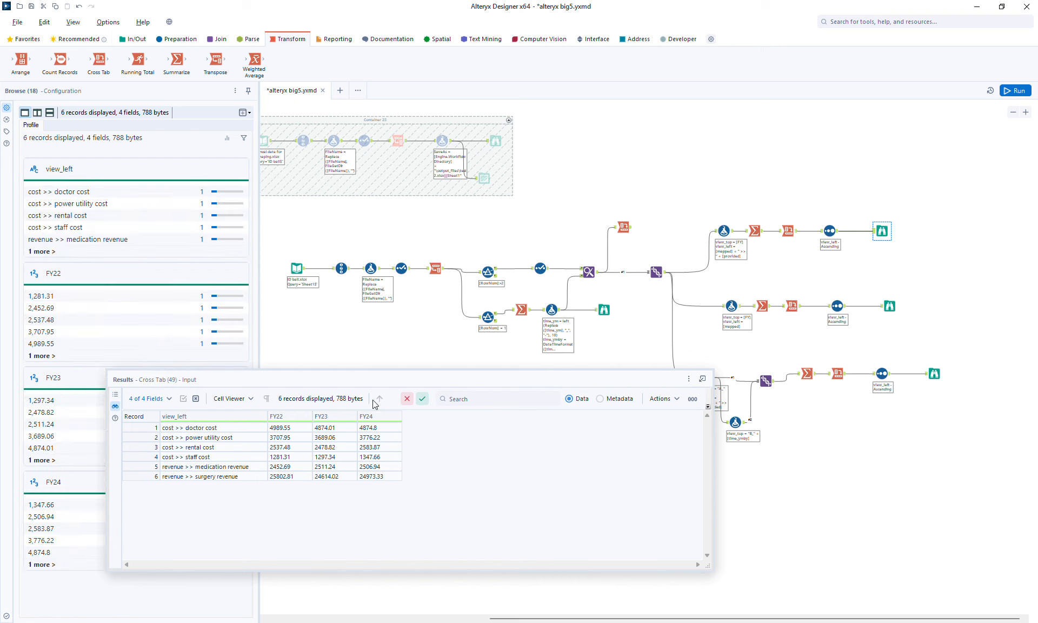
pyautogui.moveTo(412, 377); pyautogui.dragTo(379, 429)
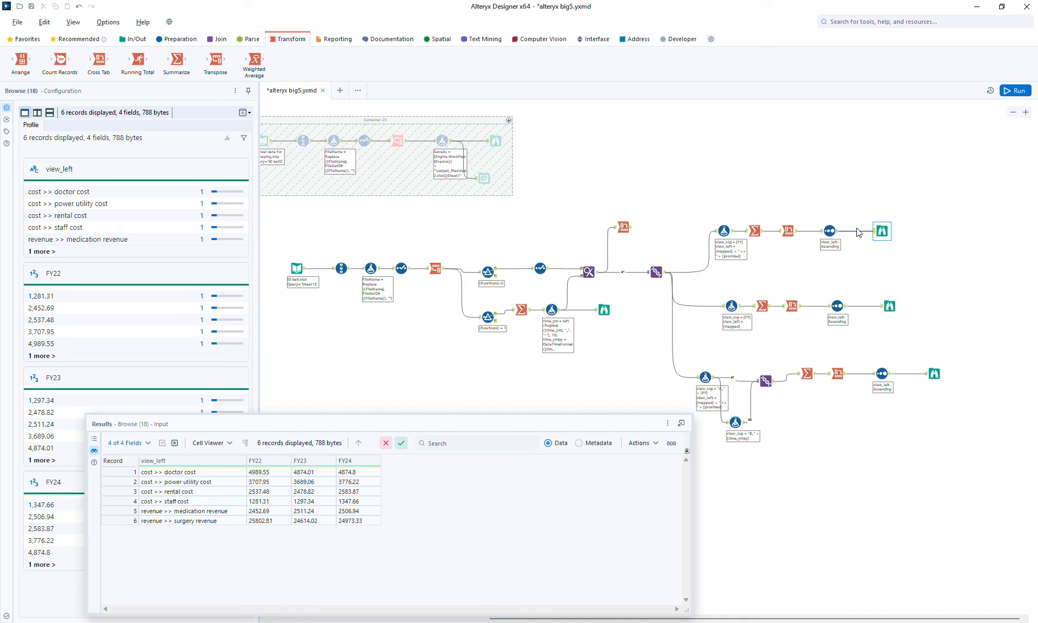
# - Examine the configuration and output of the Formula, Cross Tab and Sort tools in the uppermost branch
pyautogui.click(731, 233)
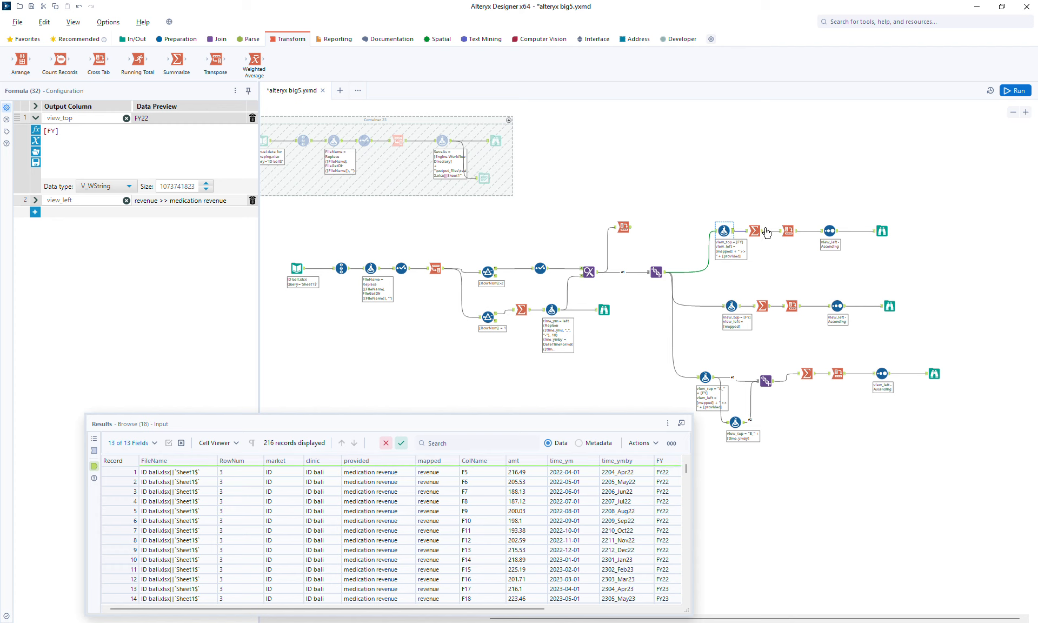
pyautogui.click(794, 233)
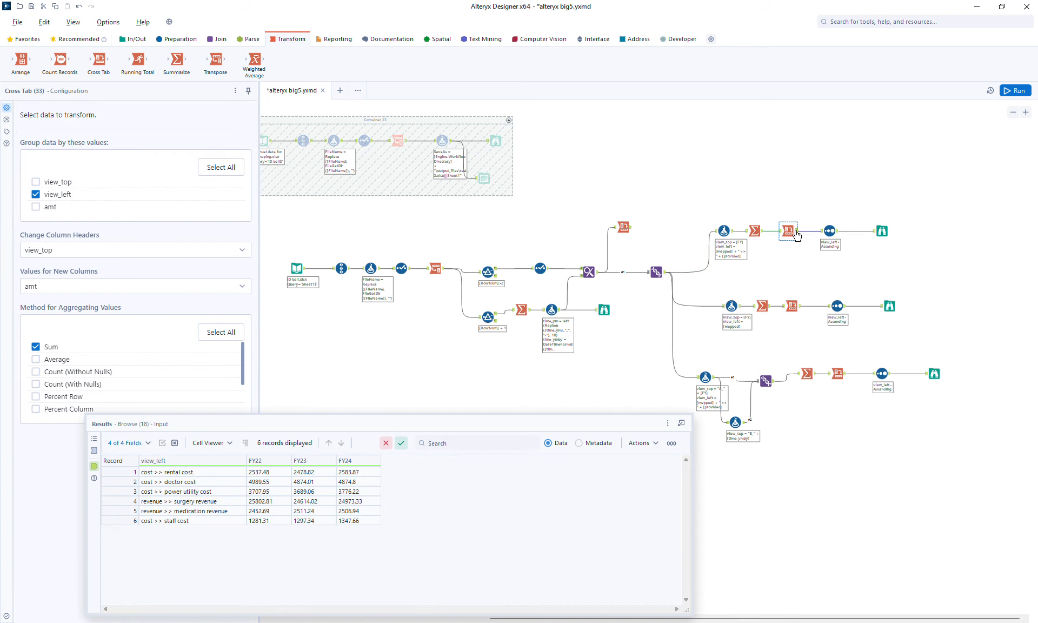
pyautogui.click(830, 232)
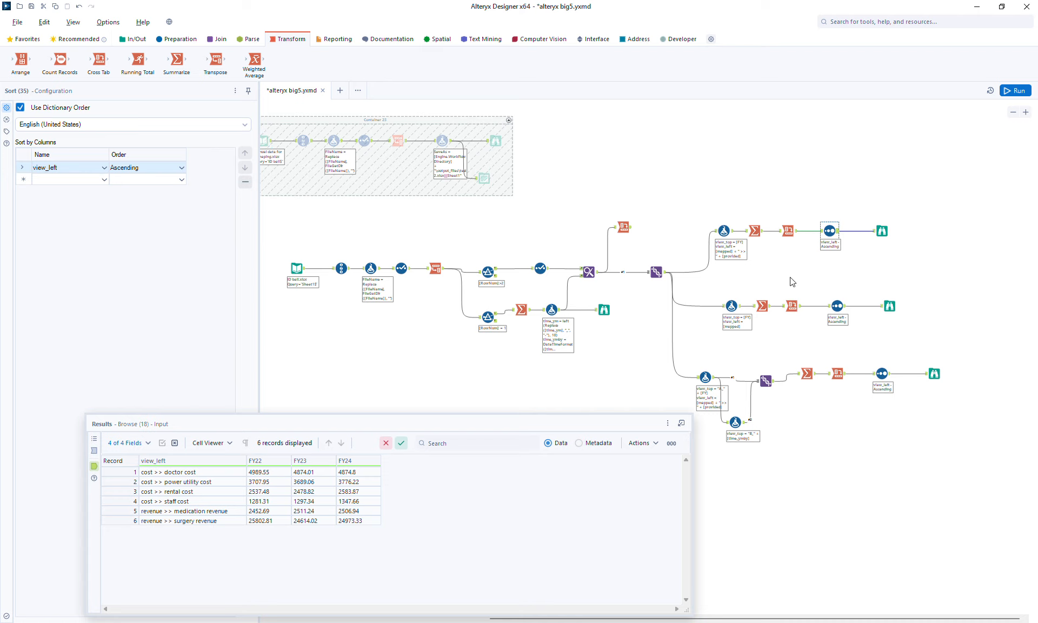
# - Compare the Browse data of the three branches, widening the results window for the lowest branch's monthly columns
pyautogui.click(884, 297)
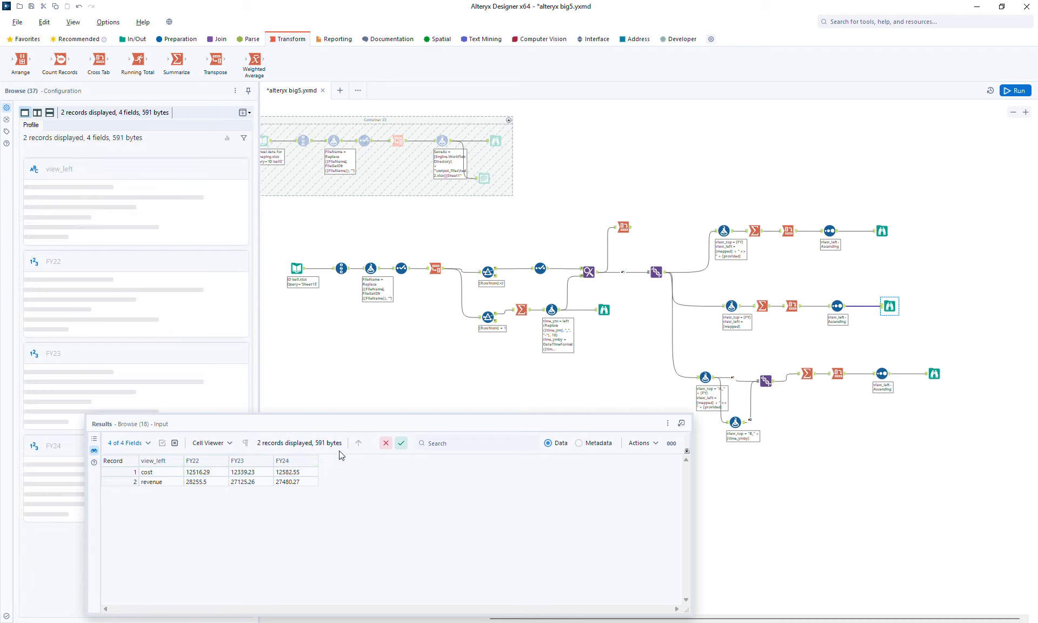
pyautogui.click(882, 231)
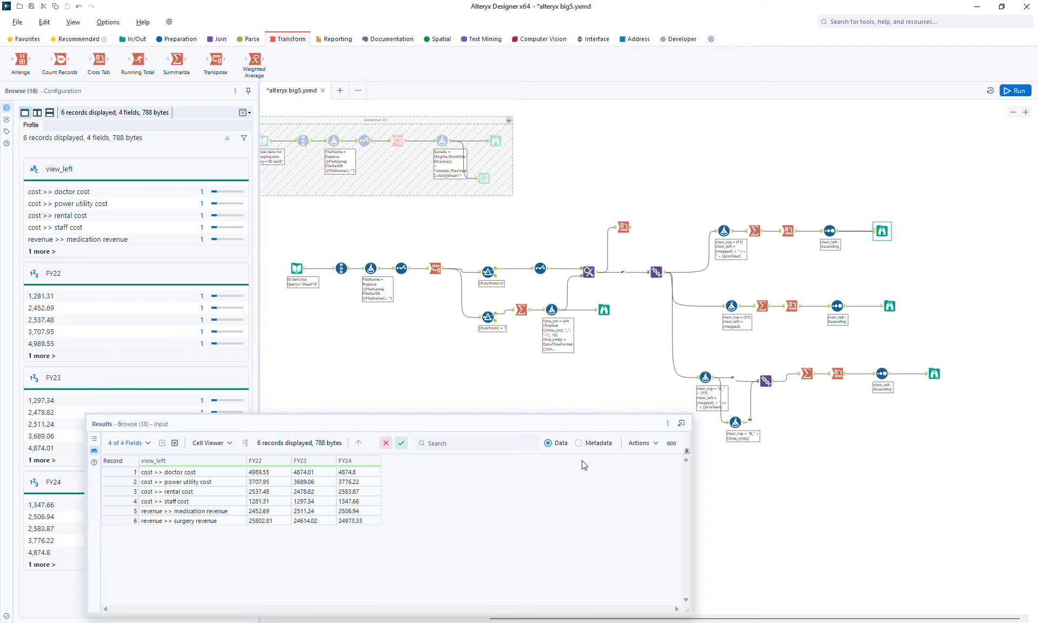
pyautogui.click(888, 307)
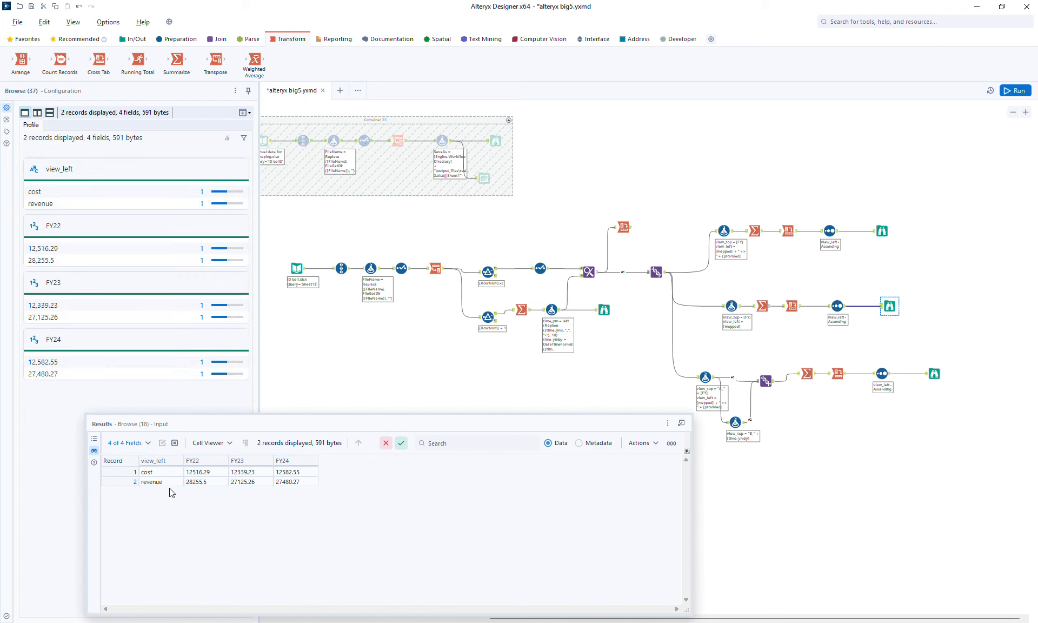
pyautogui.click(934, 373)
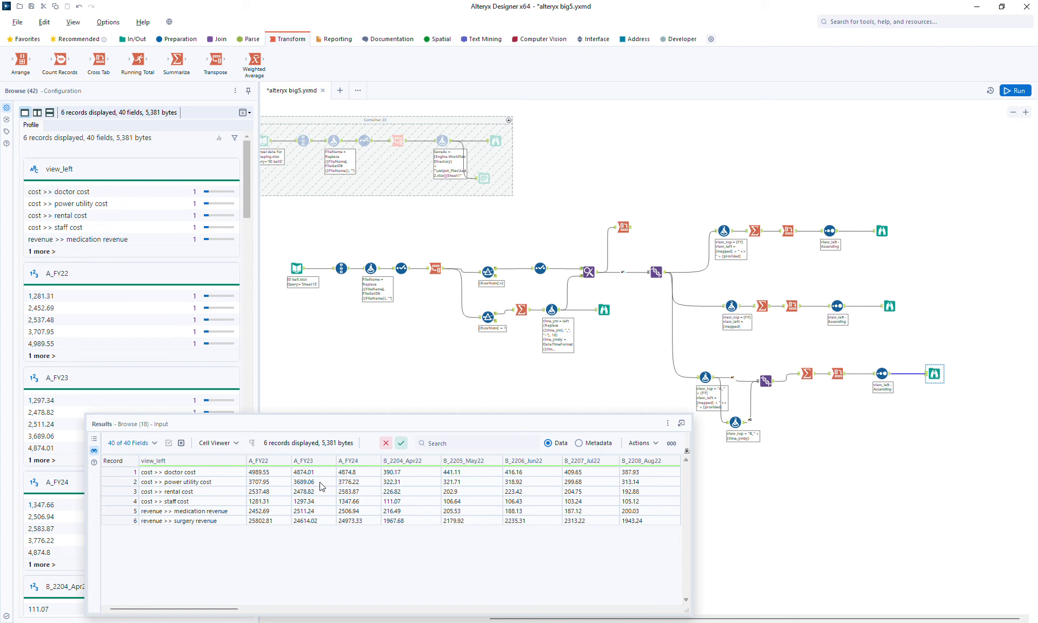
pyautogui.moveTo(693, 518); pyautogui.dragTo(919, 518)
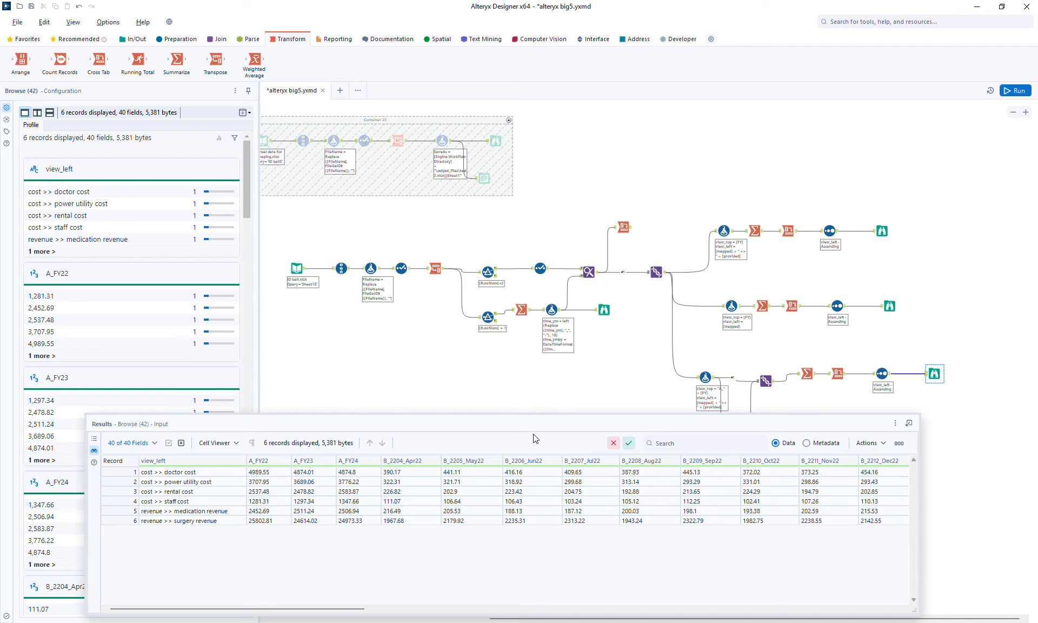
# - Delete the trial Cross Tab tool connected to the Find Replace output
pyautogui.click(625, 227)
pyautogui.press('Delete')
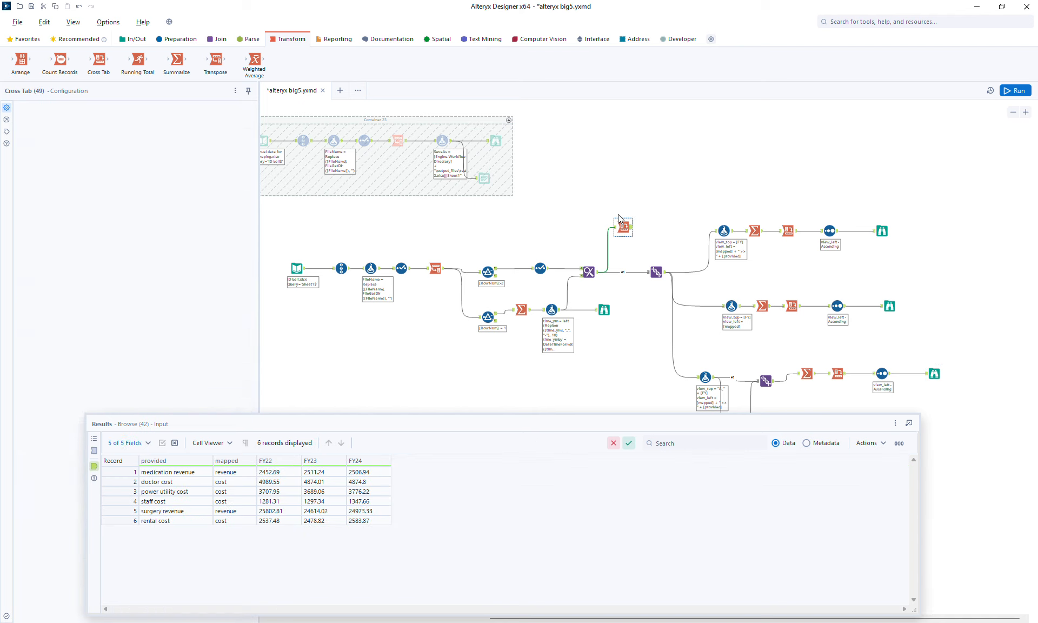
# - Examine the view_top and view_left expressions in the uppermost branch's Formula tool and its Browse data
pyautogui.click(723, 232)
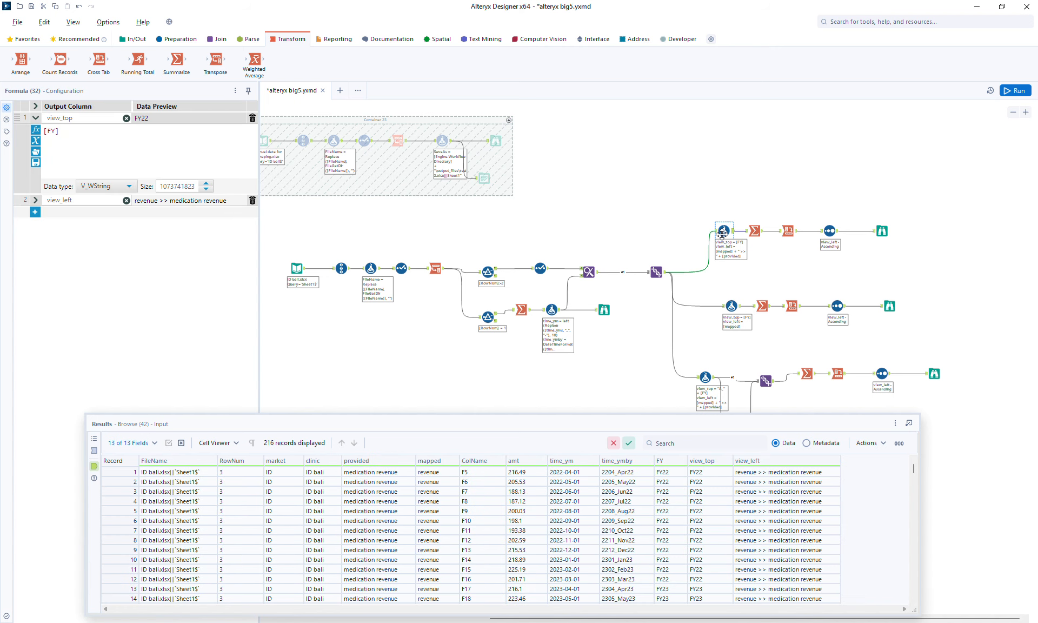
pyautogui.click(35, 200)
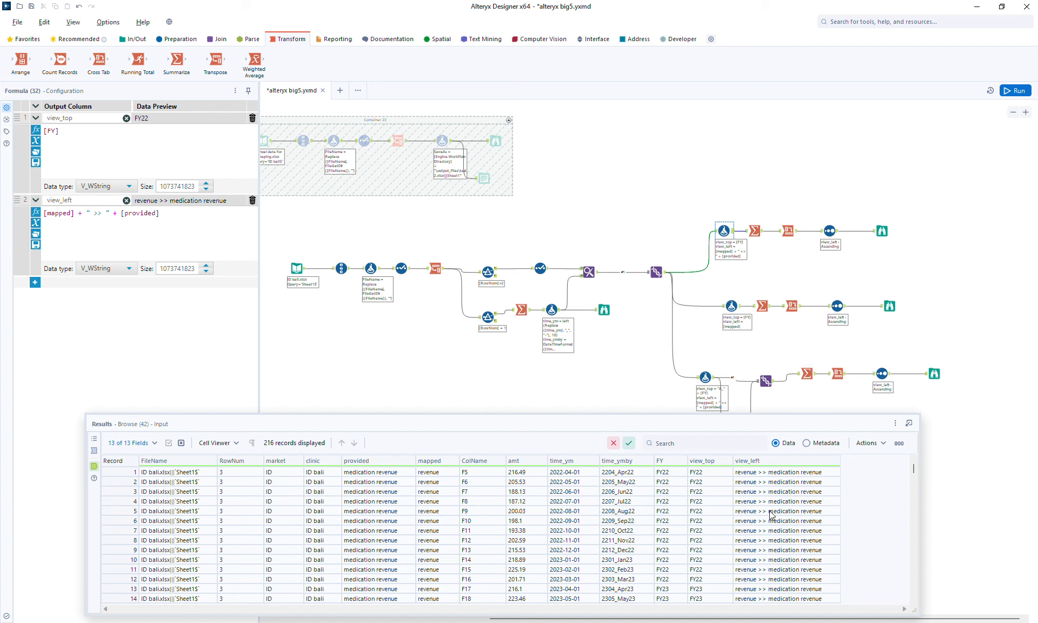
pyautogui.click(882, 231)
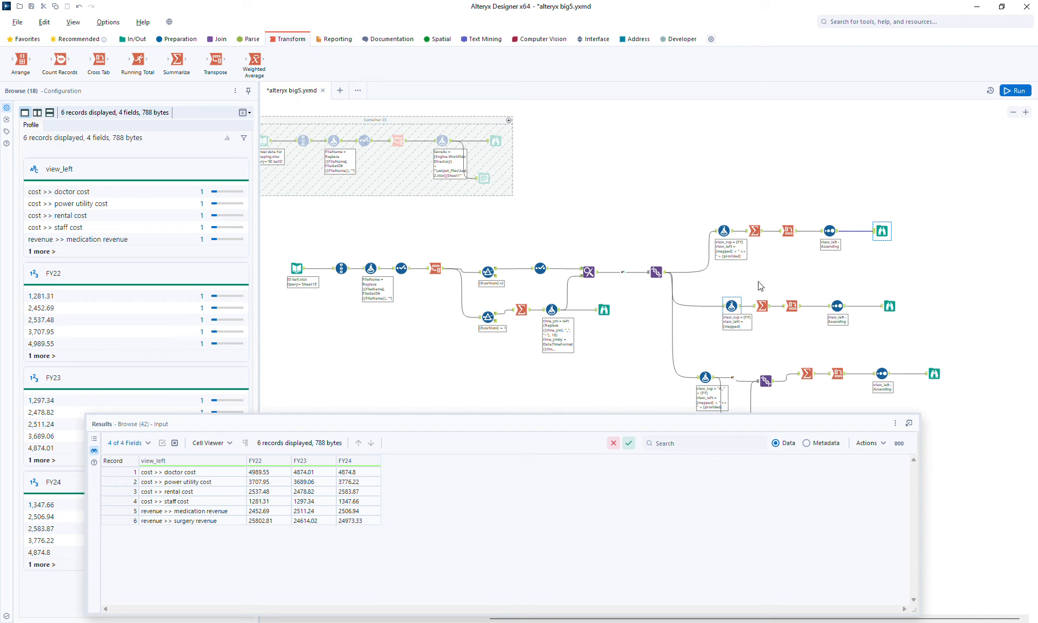
# - Compare the row labels and fiscal-year columns in the Browse data of the middle and uppermost branches
pyautogui.click(888, 305)
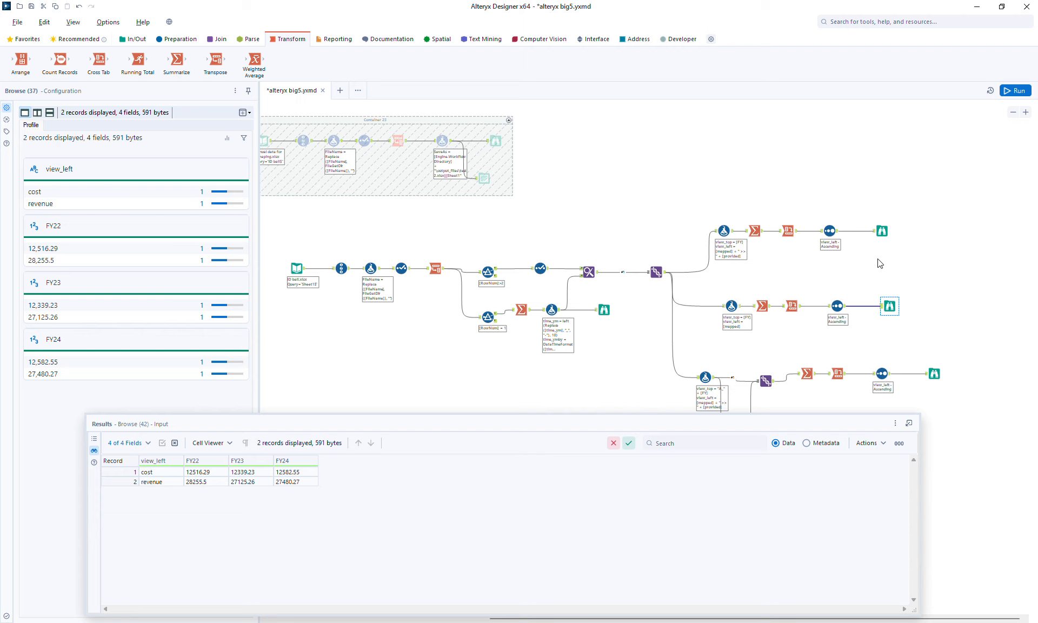
pyautogui.click(883, 230)
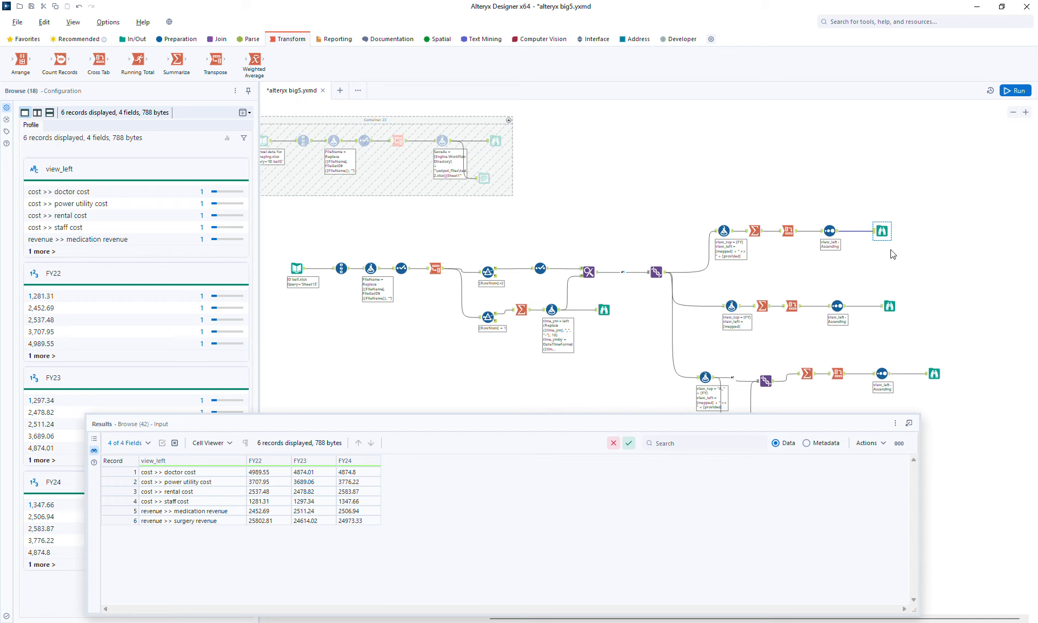
pyautogui.click(889, 306)
pyautogui.click(881, 231)
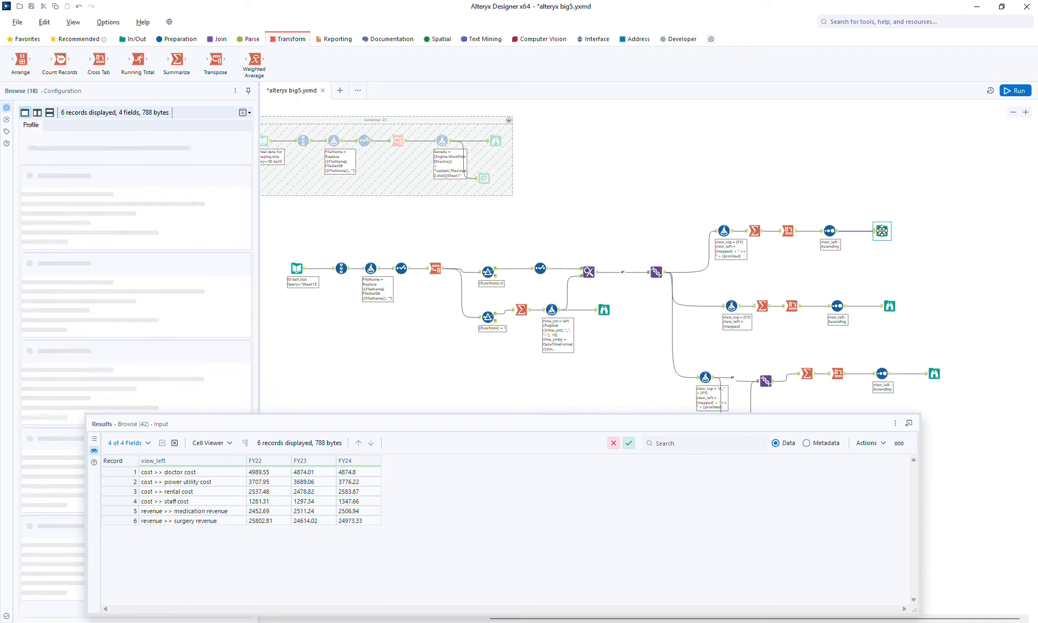
# - Compare the view_left expressions in the Formula tools of the uppermost and middle branches
pyautogui.click(724, 232)
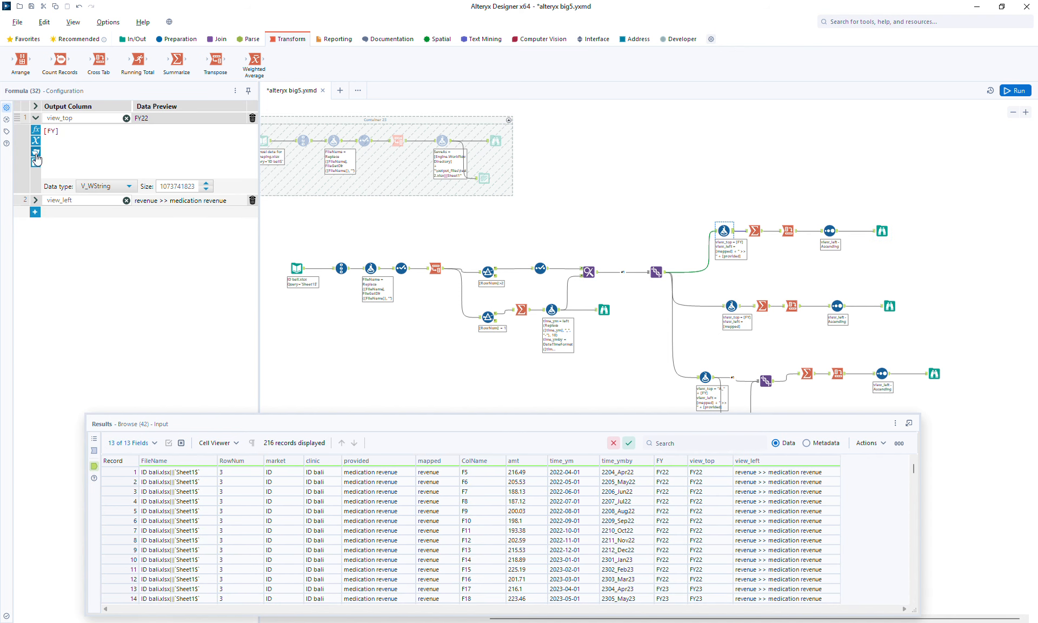
pyautogui.click(36, 200)
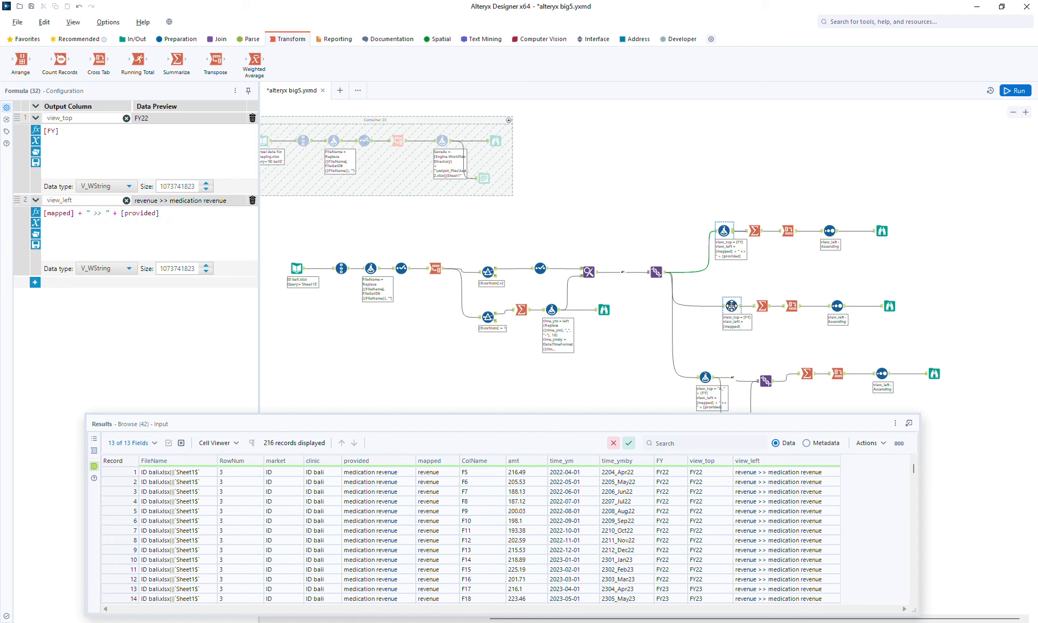
pyautogui.click(732, 305)
pyautogui.click(36, 200)
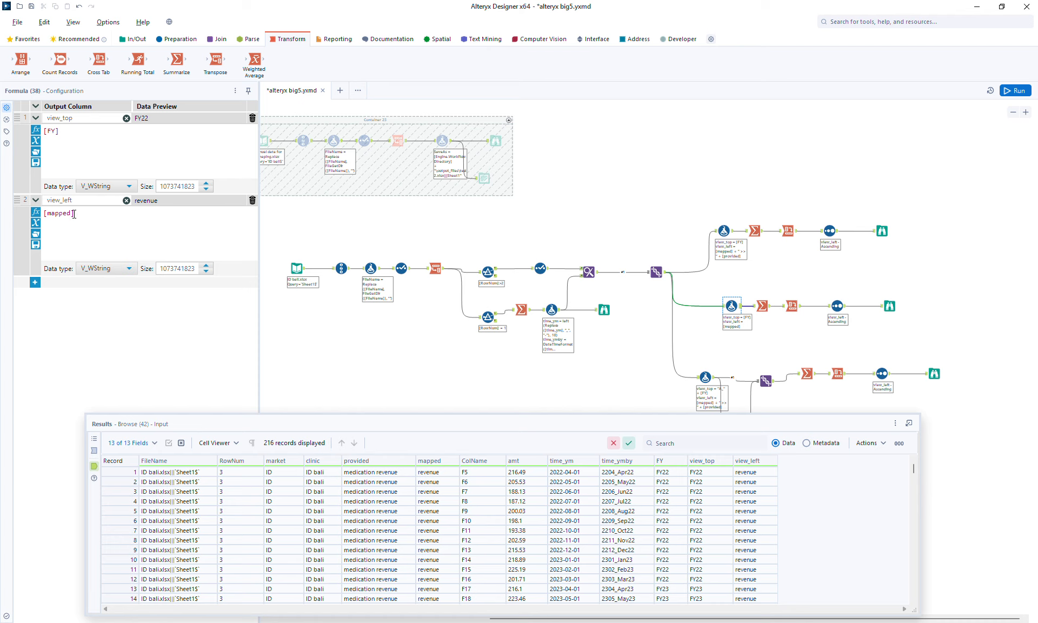
# - Review the middle branch's Browse data, move the results window off the workflow, and view the lowest branch's Browse data
pyautogui.click(891, 306)
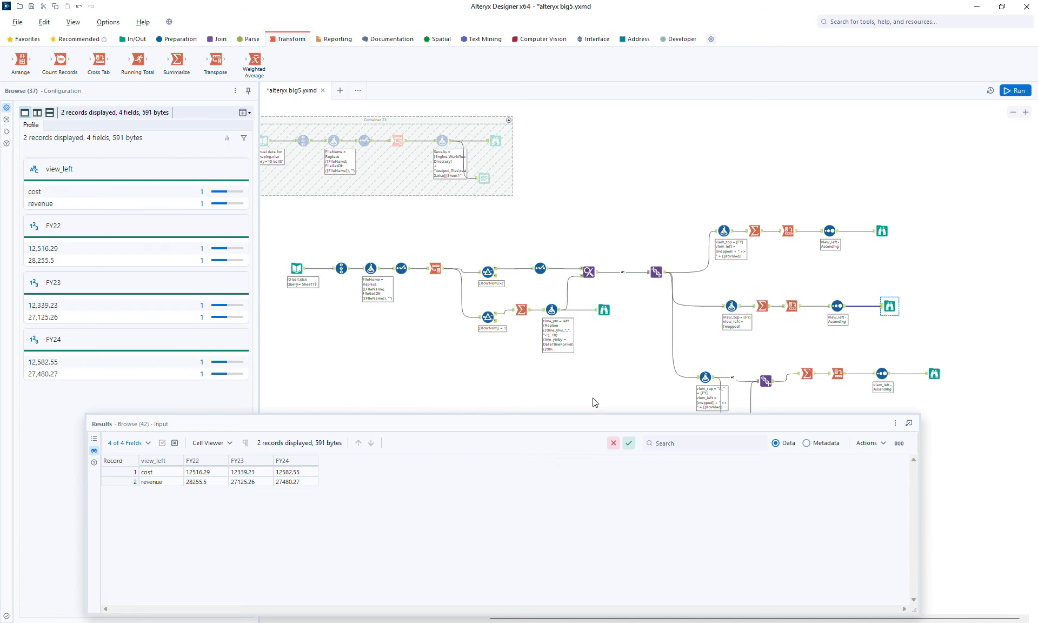
pyautogui.moveTo(592, 426); pyautogui.dragTo(580, 538)
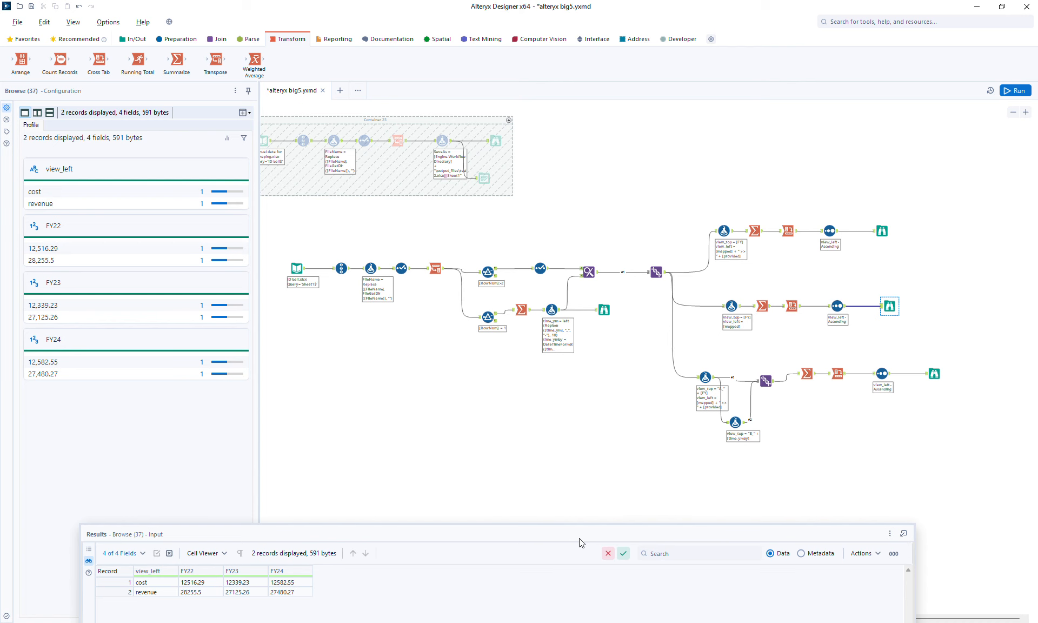
pyautogui.click(934, 373)
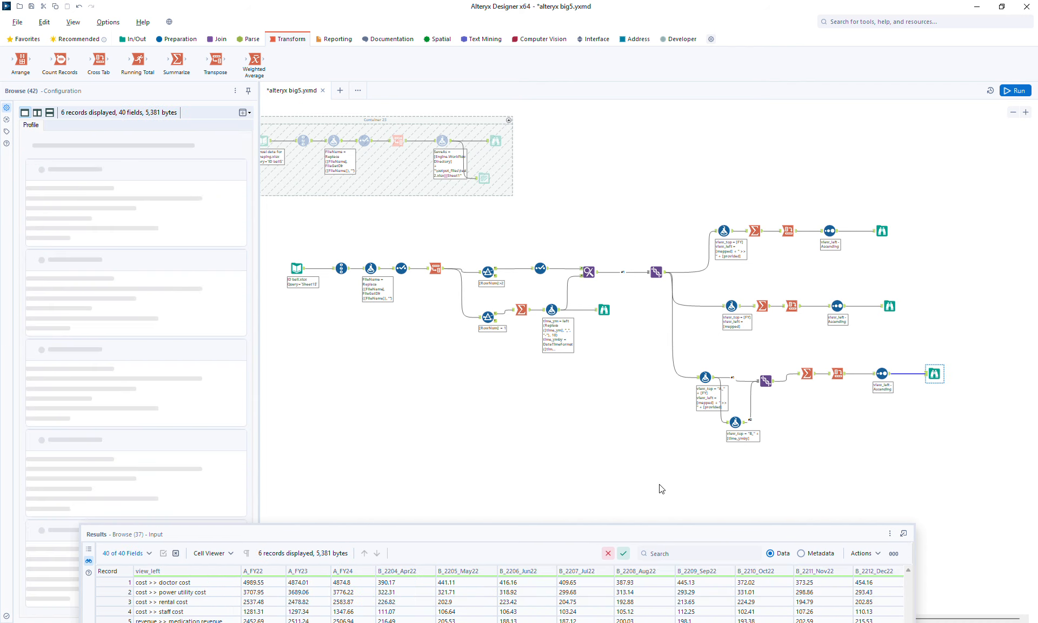
# - Raise the results window to reveal the Browse rows and move the three report branches with their shared Union tool higher on the canvas
pyautogui.moveTo(593, 523); pyautogui.dragTo(530, 464)
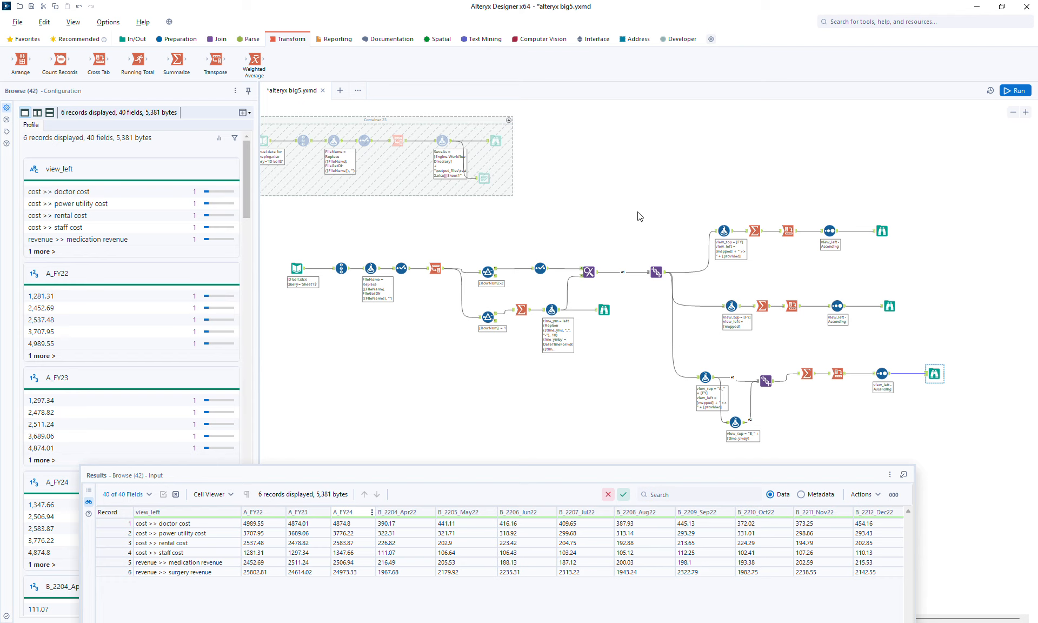
pyautogui.moveTo(639, 212); pyautogui.dragTo(967, 443)
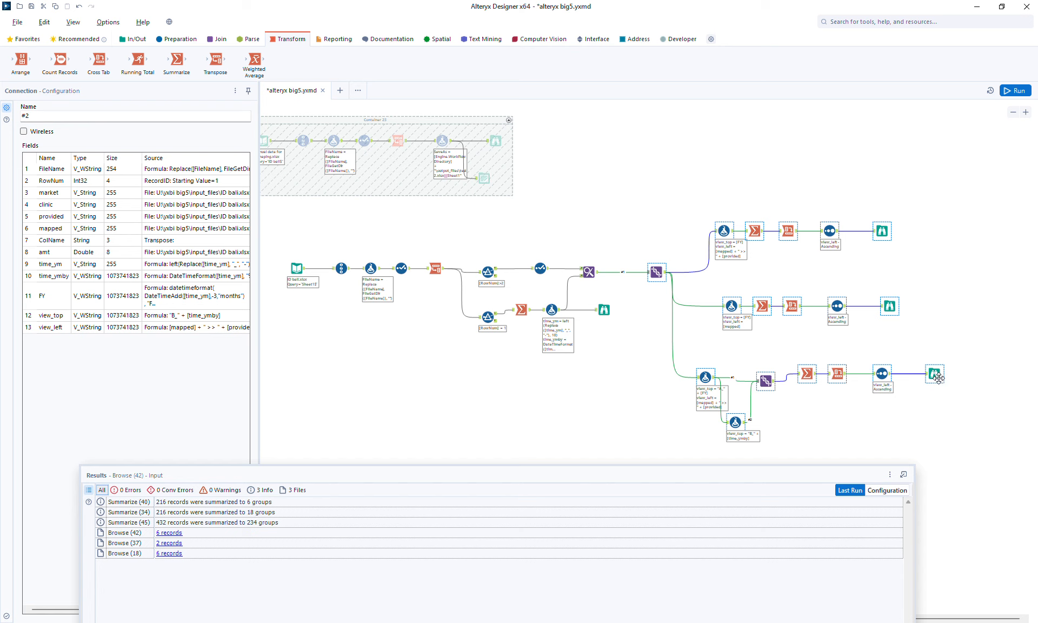
pyautogui.moveTo(938, 378); pyautogui.dragTo(949, 295)
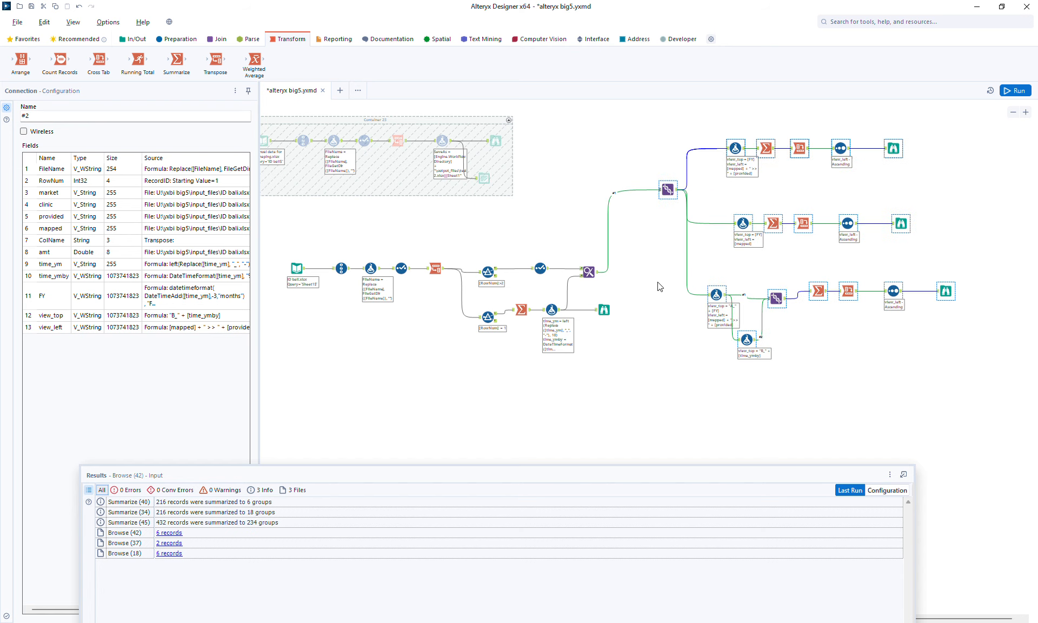
# - Duplicate the lowest report branch directly beneath itself and connect the copy's first Formula tool to the shared Union output
pyautogui.moveTo(662, 271); pyautogui.dragTo(983, 393)
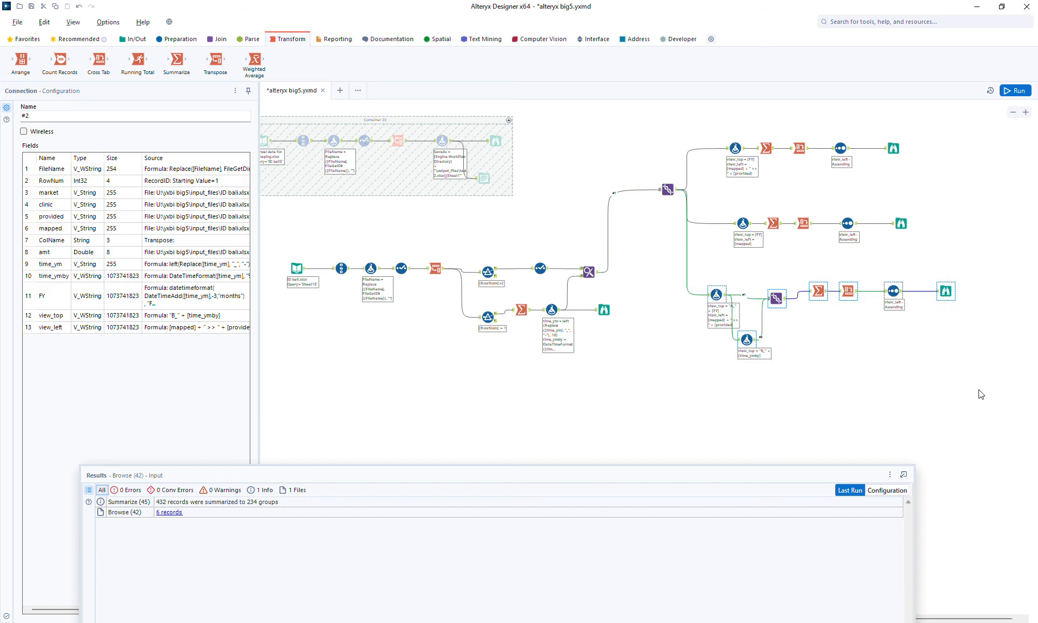
pyautogui.click(709, 399)
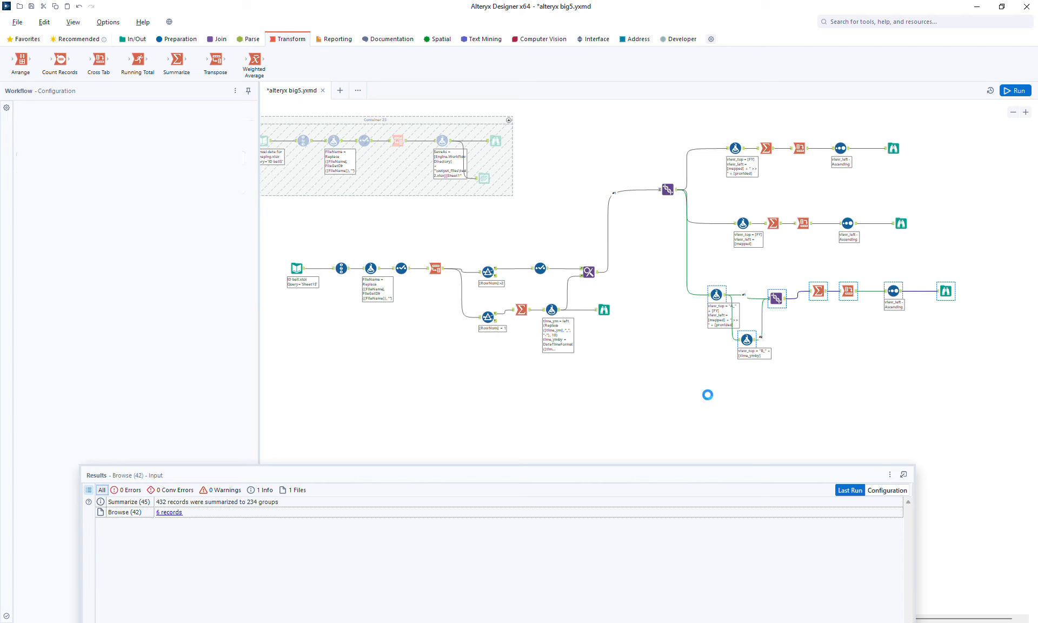
pyautogui.hotkey('ctrl', 'v')
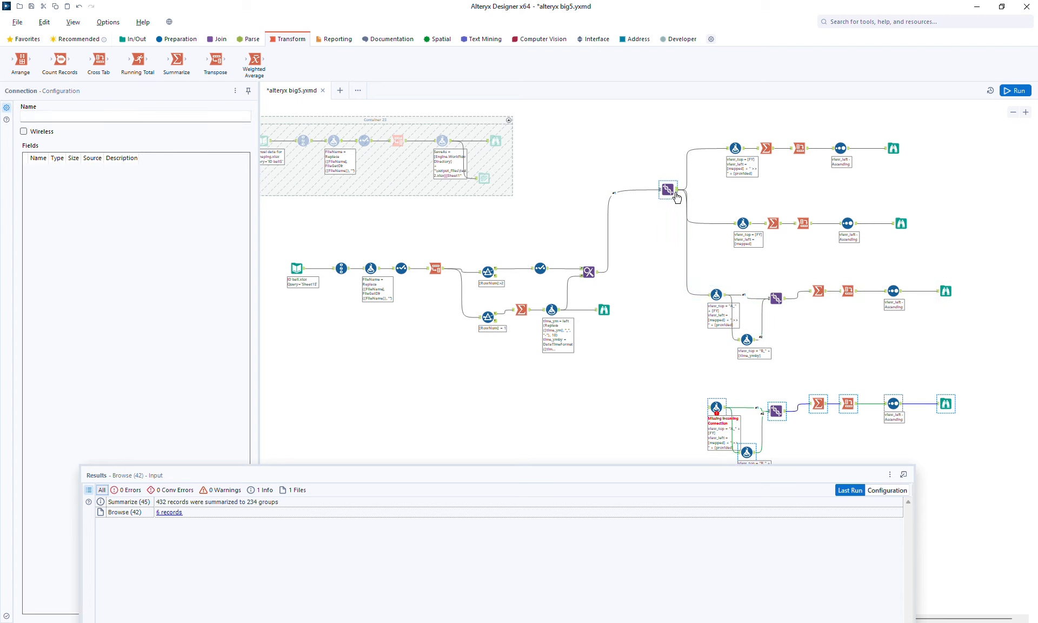
pyautogui.moveTo(676, 194); pyautogui.dragTo(714, 407)
# - Reduce the view_left expression in the copied branch's first Formula tool to [mapped] and check the second Formula tool's view_top expression
pyautogui.click(713, 406)
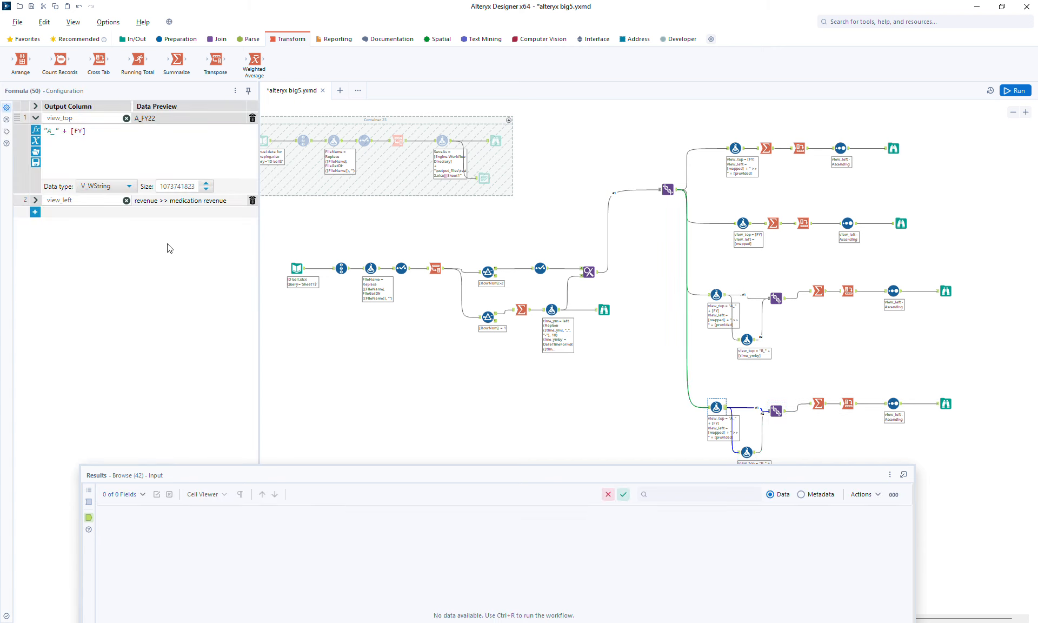
pyautogui.click(35, 200)
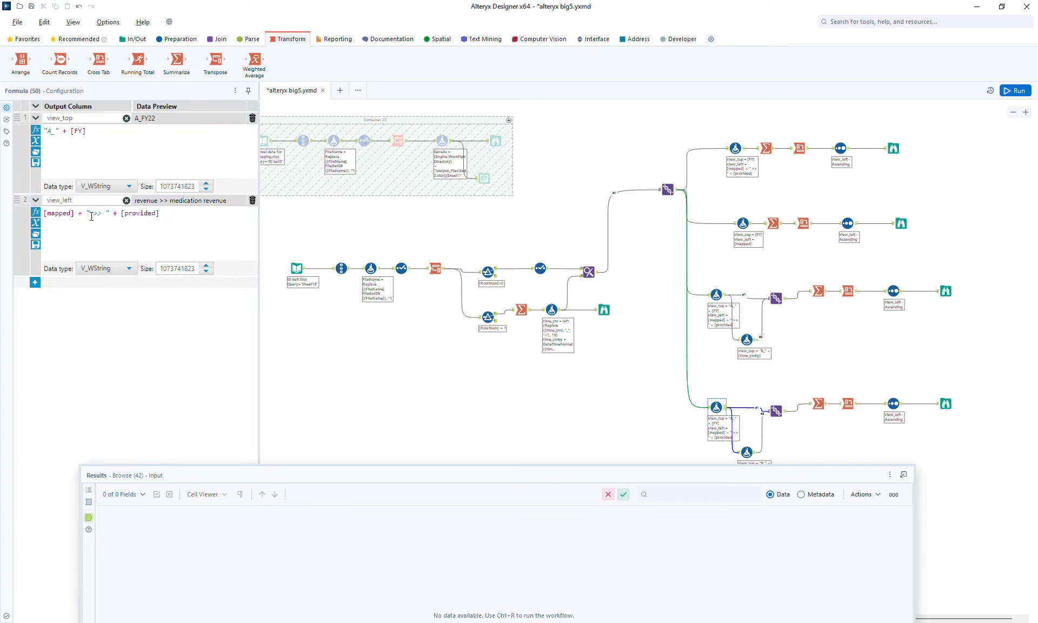
pyautogui.moveTo(78, 213); pyautogui.dragTo(160, 213)
pyautogui.press('BackSpace')
pyautogui.press('BackSpace')
pyautogui.click(745, 450)
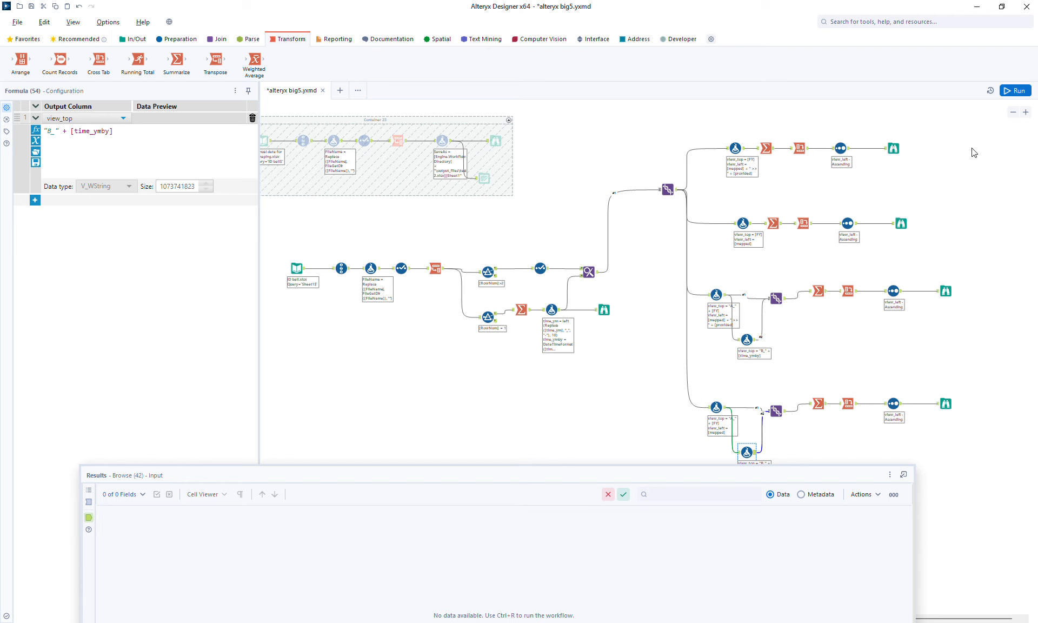
# - Run the workflow, dismiss the error dialogs, and view the copied branch's Browse data
pyautogui.click(1016, 90)
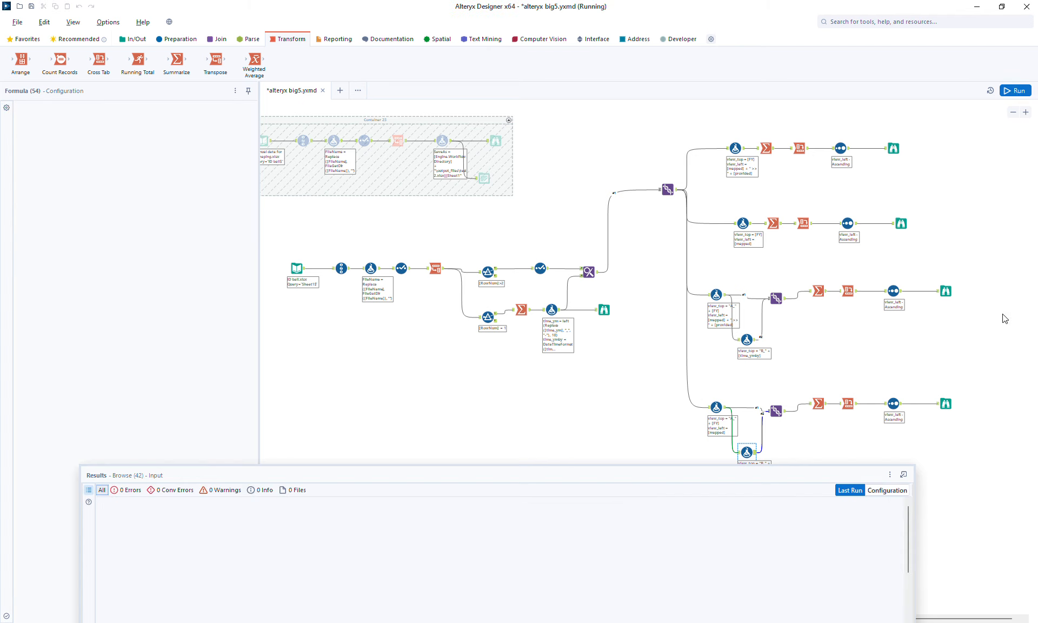
pyautogui.click(947, 405)
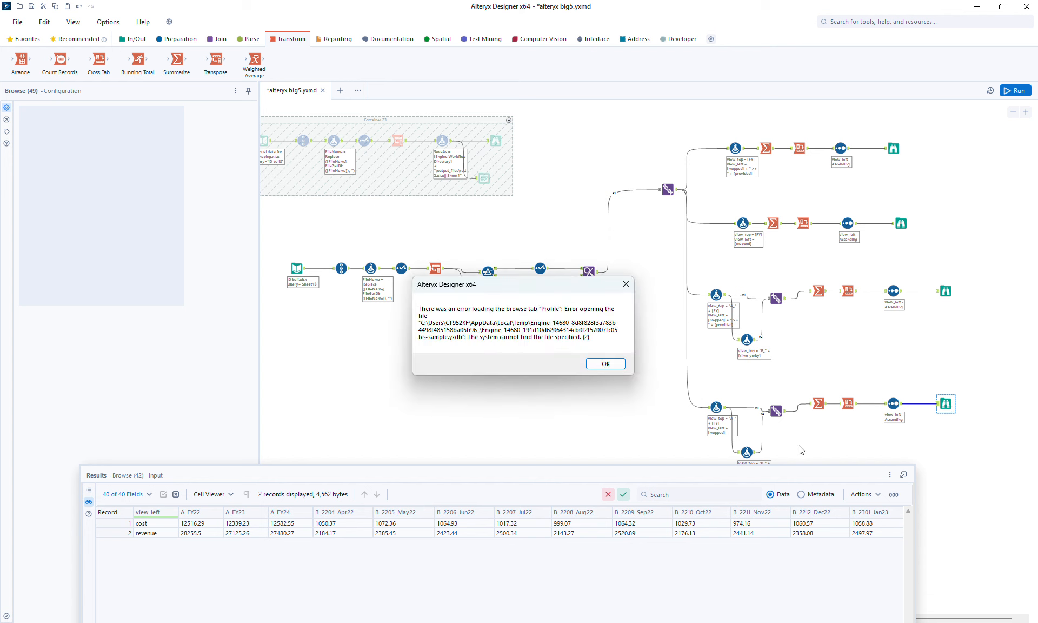
pyautogui.click(606, 364)
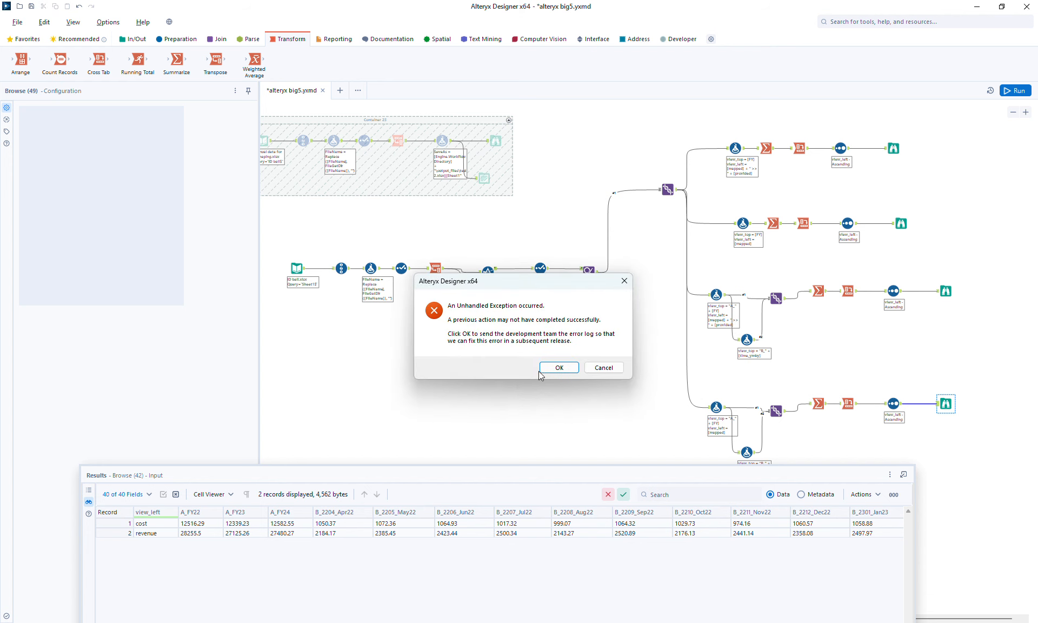
pyautogui.click(557, 368)
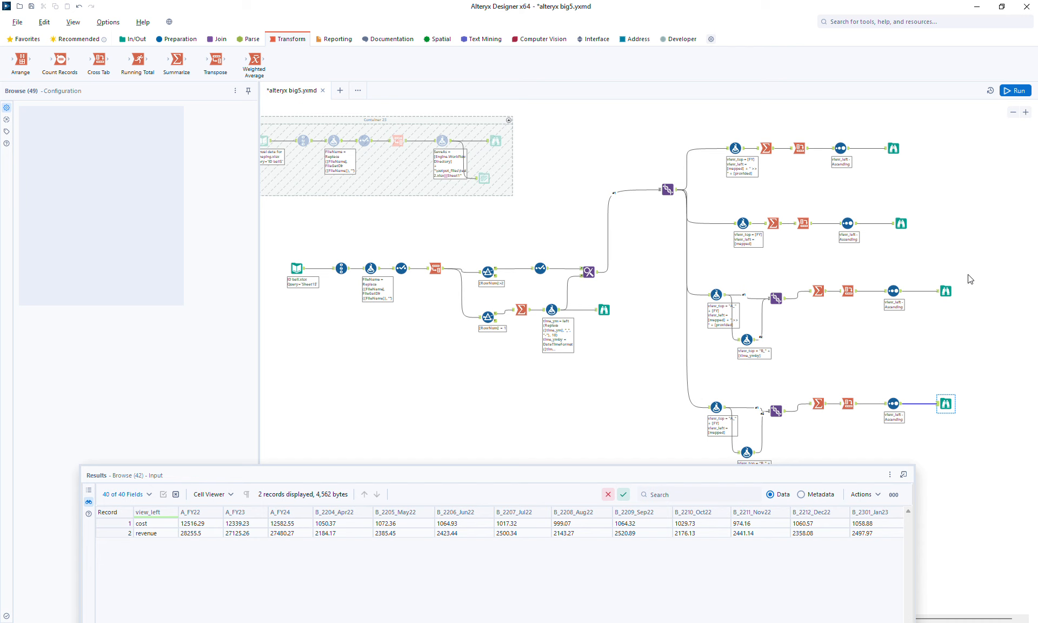
pyautogui.click(946, 290)
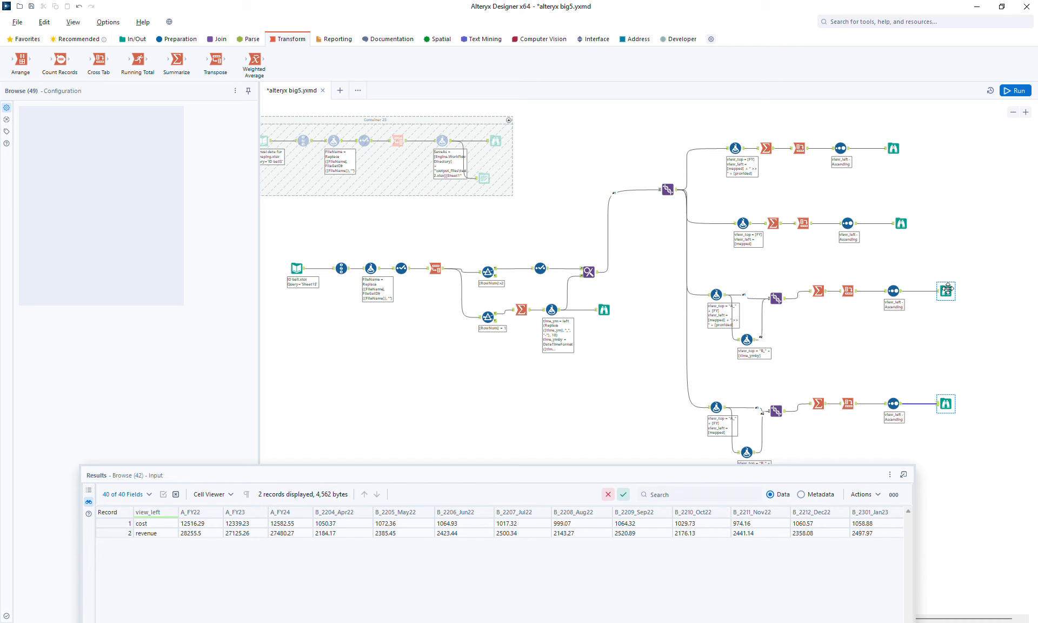
pyautogui.click(949, 400)
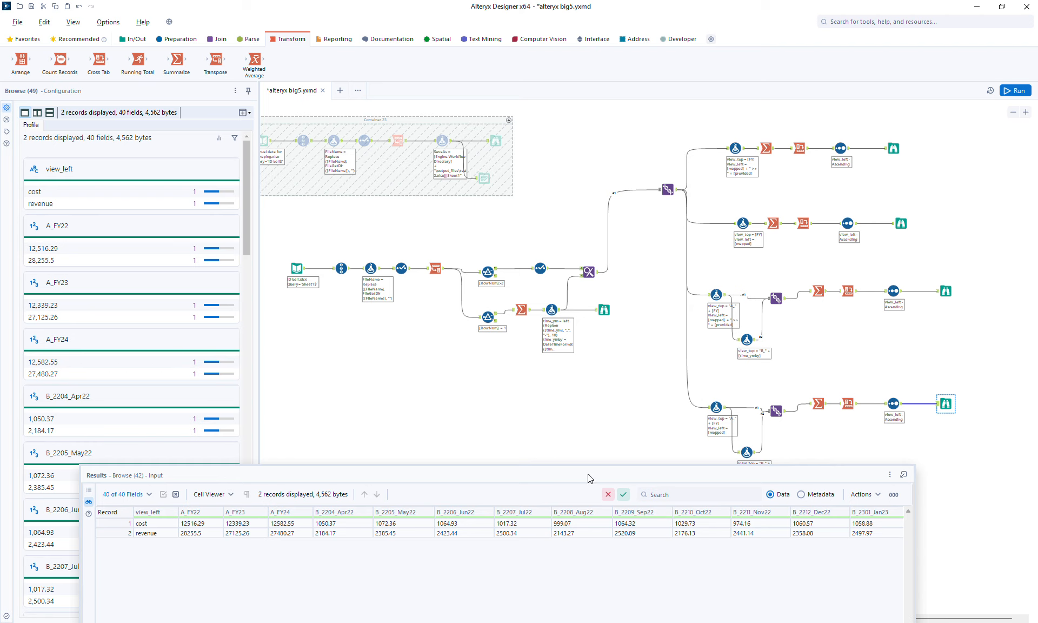
# - Move the results window up over the canvas and bring the numbered topic list at the workflow's beginning into view
pyautogui.moveTo(589, 477); pyautogui.dragTo(599, 492)
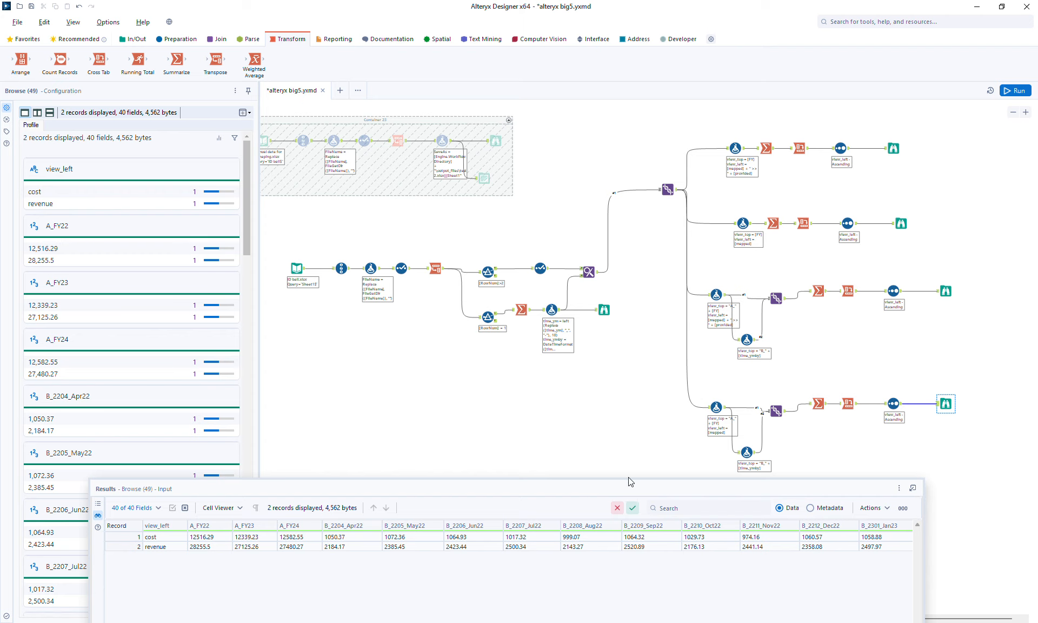
pyautogui.moveTo(627, 485); pyautogui.dragTo(627, 331)
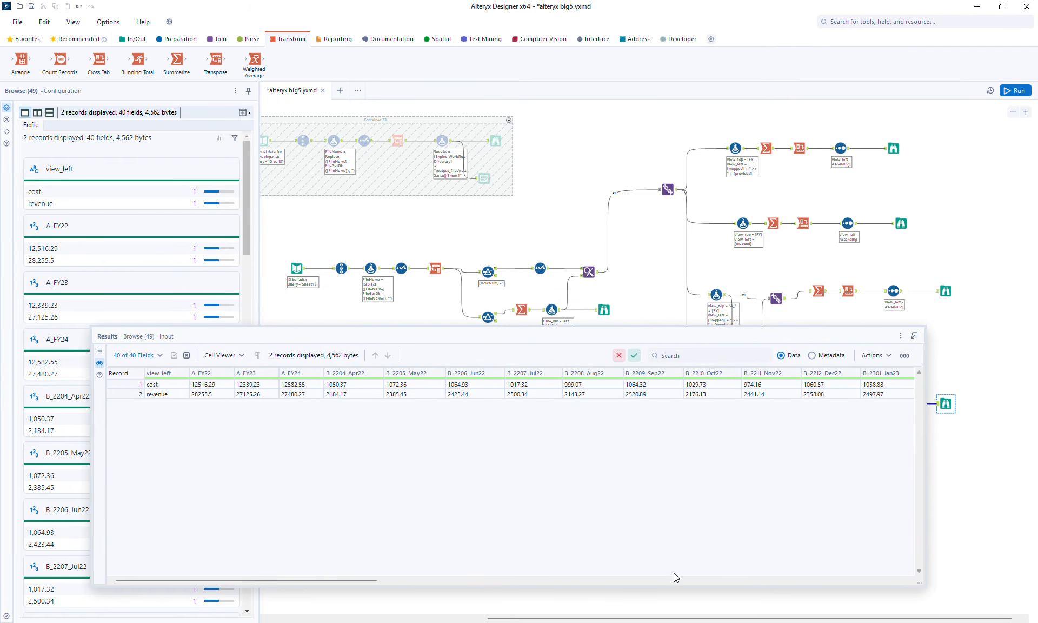
pyautogui.moveTo(676, 618); pyautogui.dragTo(457, 618)
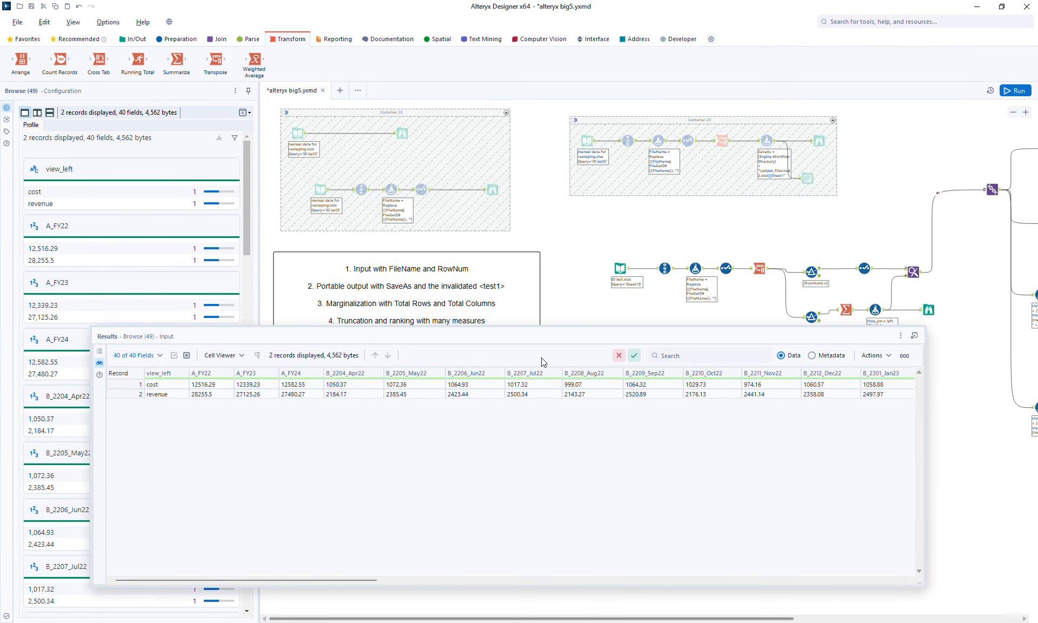